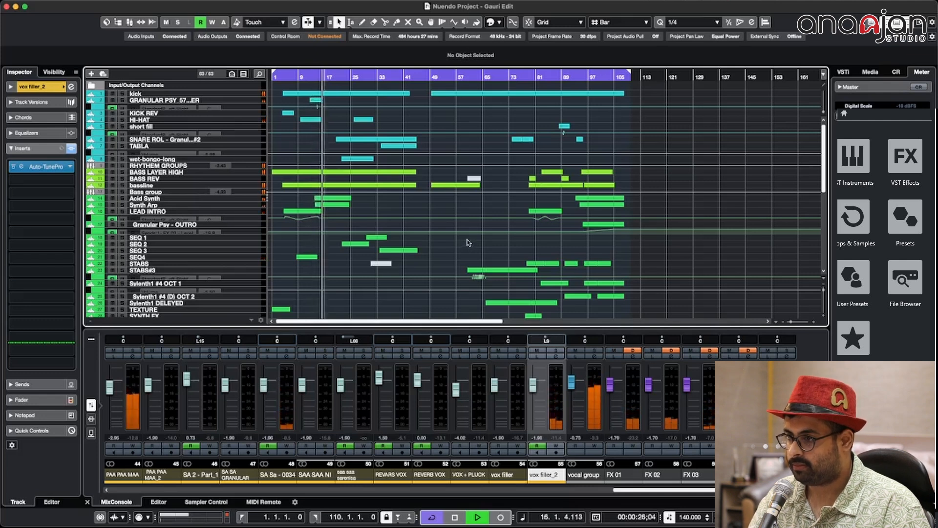
Audition the full arrangement, jumping playback ahead to around bar 40 and on to just before bar 49.
{"action": "scroll", "coordinate": [469, 243], "scroll_direction": "down", "scroll_amount": 3}
{"action": "scroll", "coordinate": [468, 242], "scroll_direction": "up", "scroll_amount": 3}
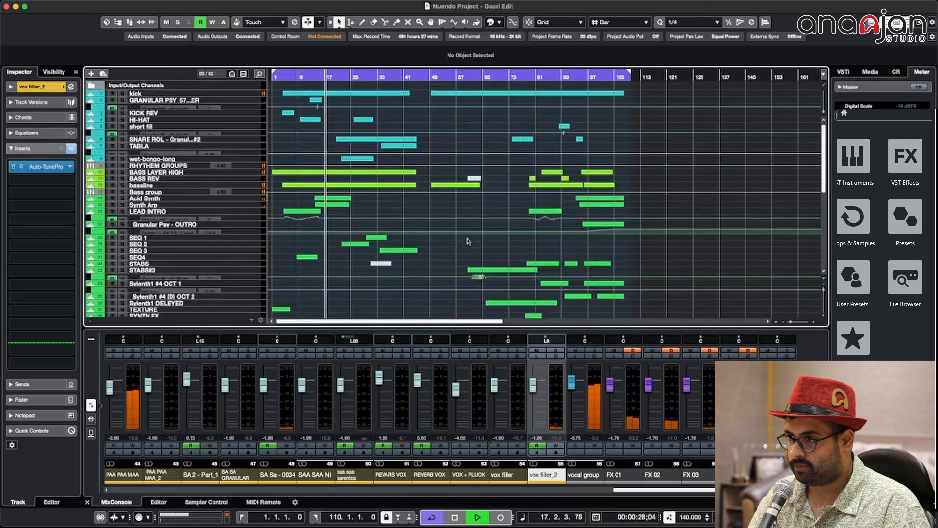
{"action": "left_click", "coordinate": [401, 74]}
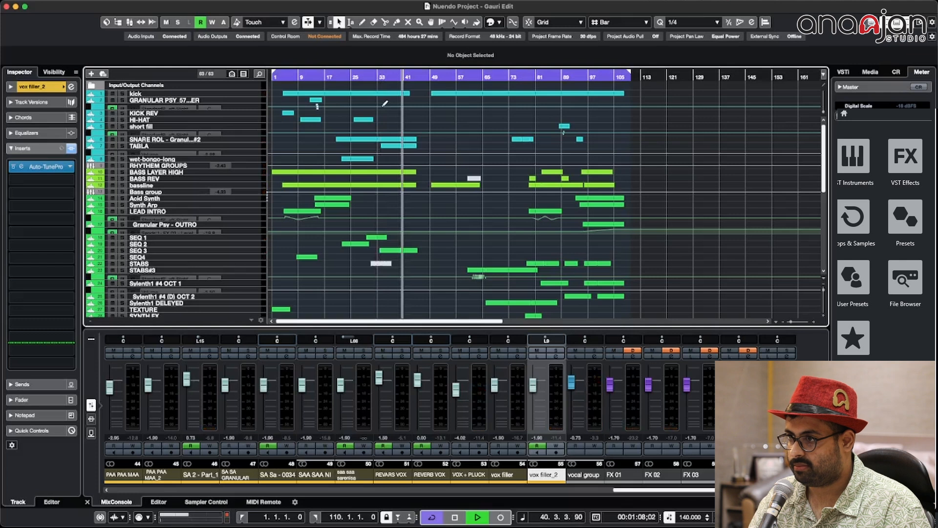
{"action": "left_click", "coordinate": [426, 75]}
{"action": "left_click", "coordinate": [420, 75]}
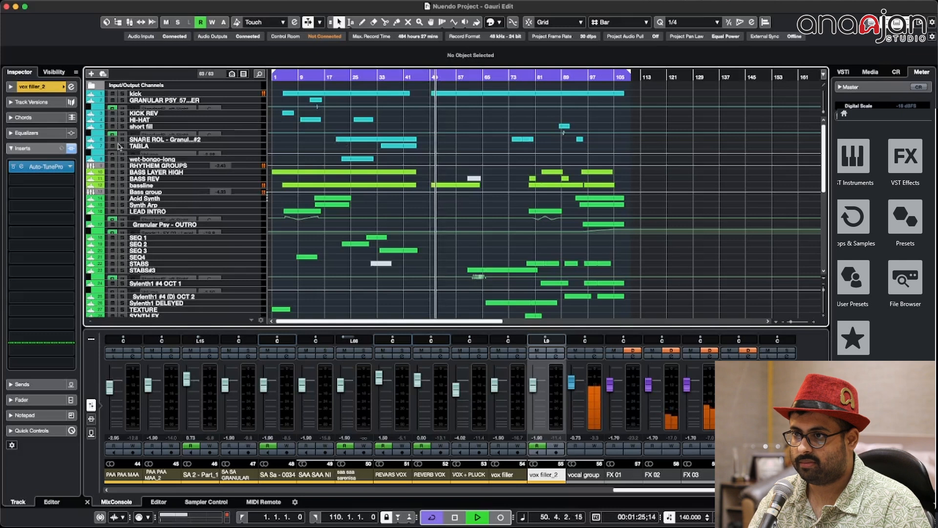
Hide the automation lanes under the GRANULAR PSY, short fill and TABLA tracks, and look over the track list down to the FX channels.
{"action": "scroll", "coordinate": [92, 103], "scroll_direction": "down", "scroll_amount": 1}
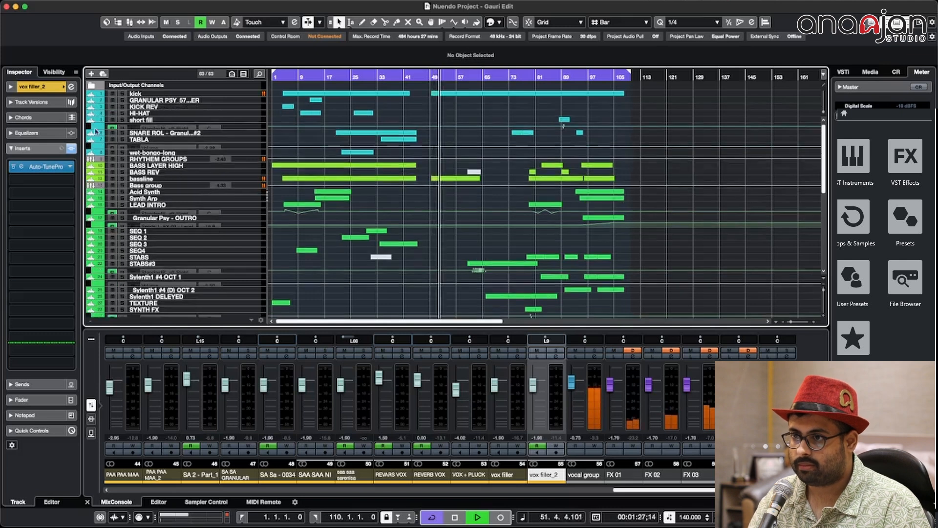
{"action": "scroll", "coordinate": [92, 129], "scroll_direction": "down", "scroll_amount": 1}
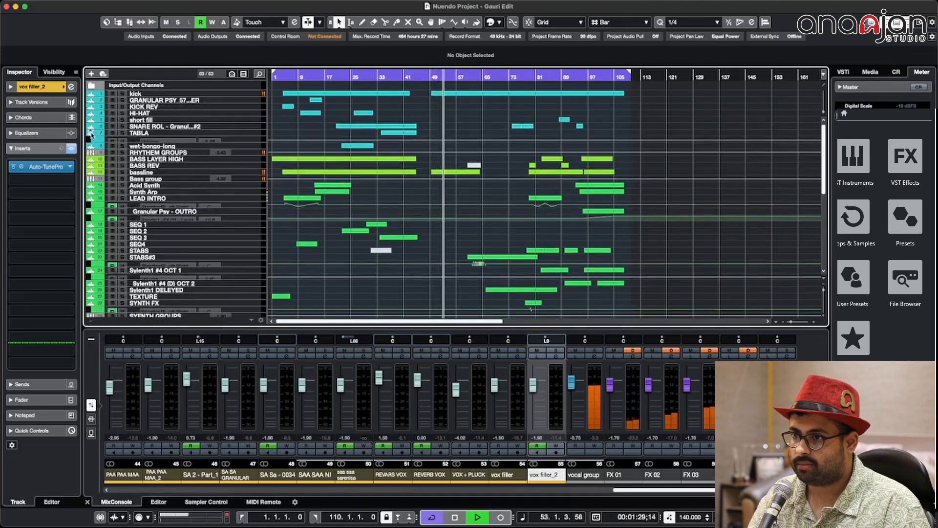
{"action": "scroll", "coordinate": [92, 135], "scroll_direction": "down", "scroll_amount": 20}
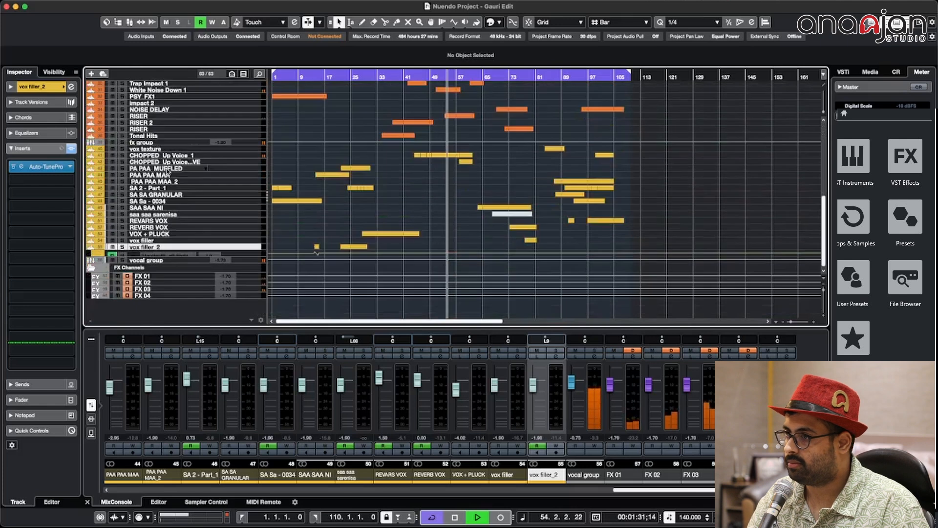
{"action": "scroll", "coordinate": [168, 172], "scroll_direction": "up", "scroll_amount": 20}
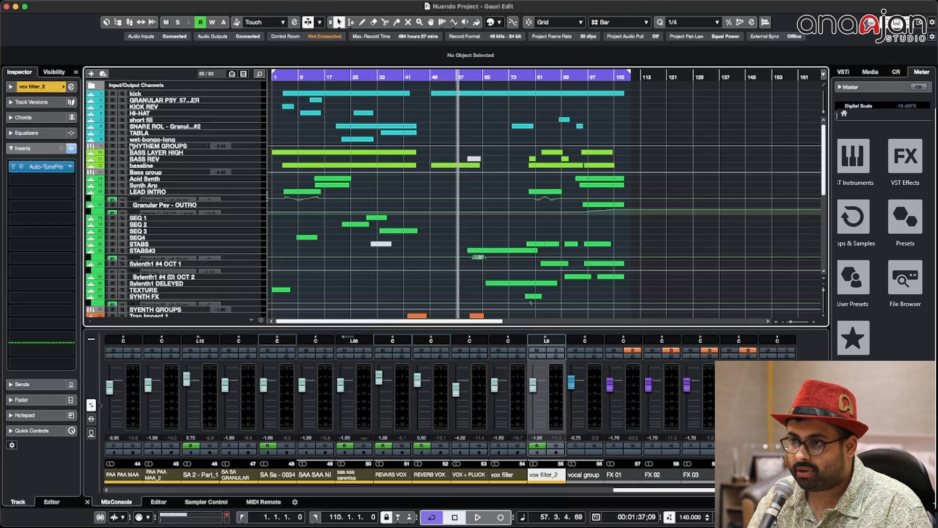
Select the kick track, play from around bar 4 where its first clip begins, and solo the track.
{"action": "left_click", "coordinate": [151, 94]}
{"action": "left_click", "coordinate": [283, 76]}
{"action": "key", "text": "shift+h"}
{"action": "key", "text": "shift+h"}
{"action": "key", "text": "shift+h"}
{"action": "key", "text": "shift+h"}
{"action": "key", "text": "h"}
{"action": "key", "text": "h"}
{"action": "key", "text": "h"}
{"action": "key", "text": "h"}
{"action": "key", "text": "h"}
{"action": "key", "text": "h"}
{"action": "key", "text": "h"}
{"action": "key", "text": "h"}
{"action": "key", "text": "h"}
{"action": "key", "text": "h"}
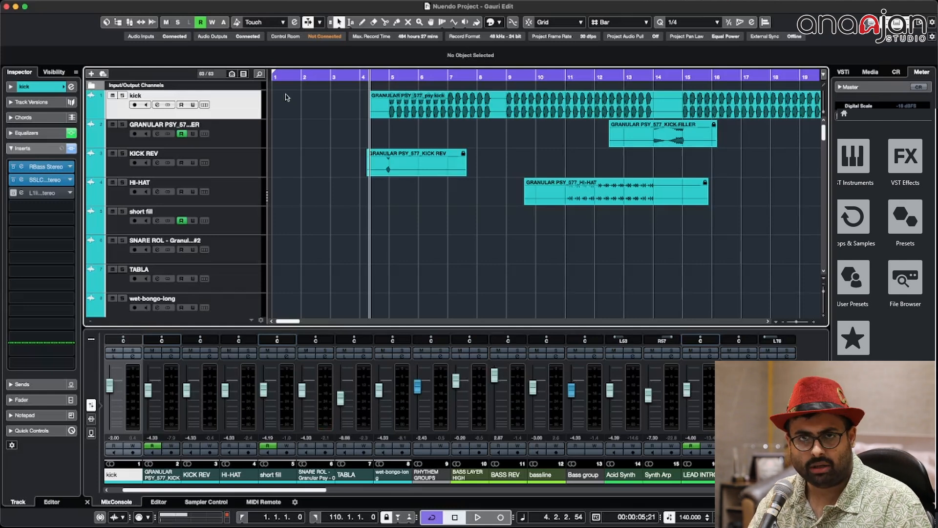
{"action": "left_click", "coordinate": [380, 76]}
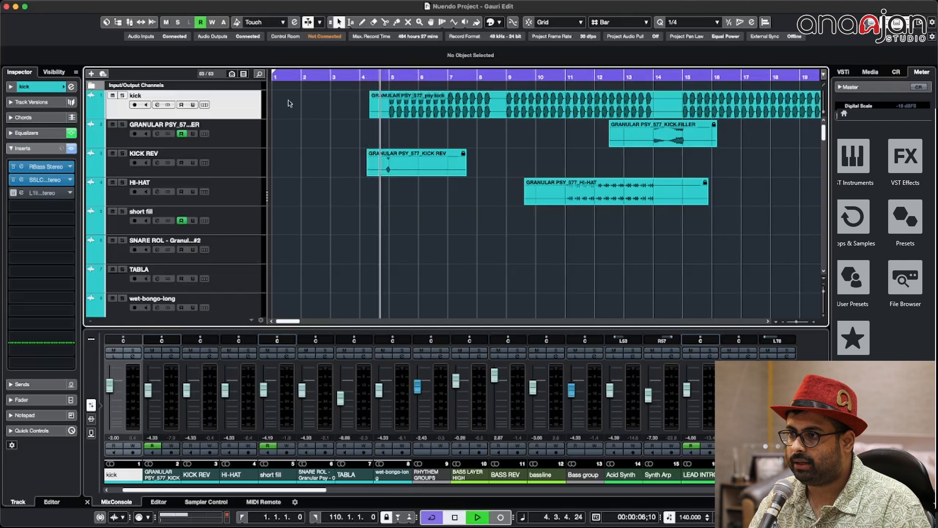
{"action": "key", "text": "s"}
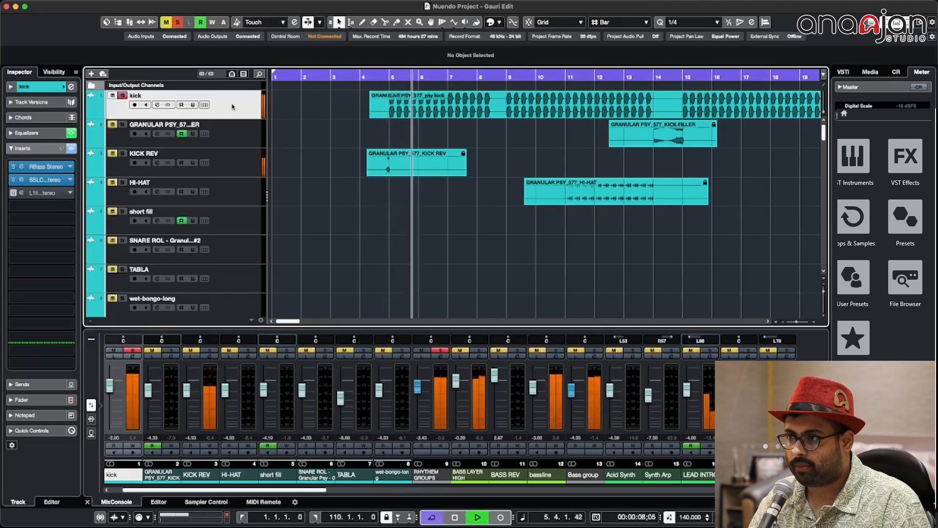
Listen to the soloed kick through to about bar 9 while examining its waveform, and stop playback.
{"action": "key", "text": "g"}
{"action": "key", "text": "g"}
{"action": "key", "text": "h"}
{"action": "key", "text": "h"}
{"action": "key", "text": "h"}
{"action": "key", "text": "h"}
{"action": "key", "text": "shift+h"}
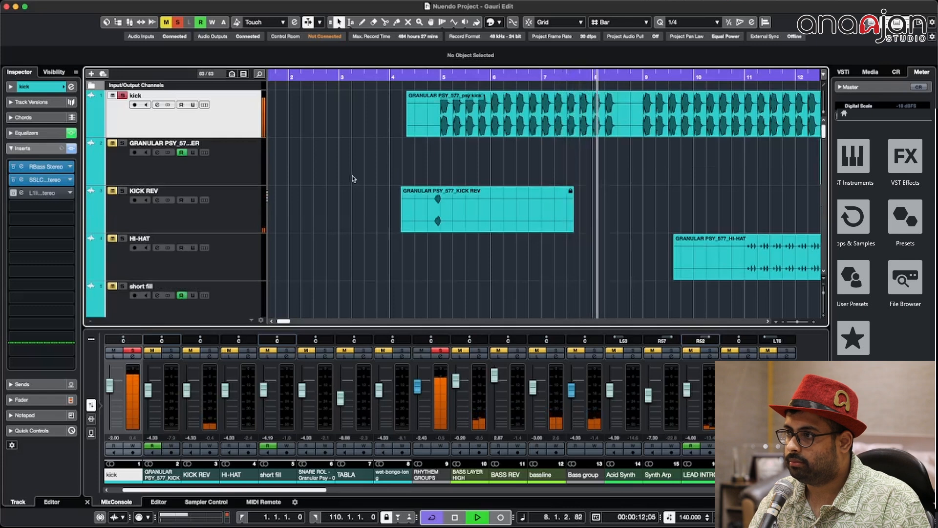
{"action": "key", "text": "g"}
{"action": "key", "text": "g"}
{"action": "key", "text": "g"}
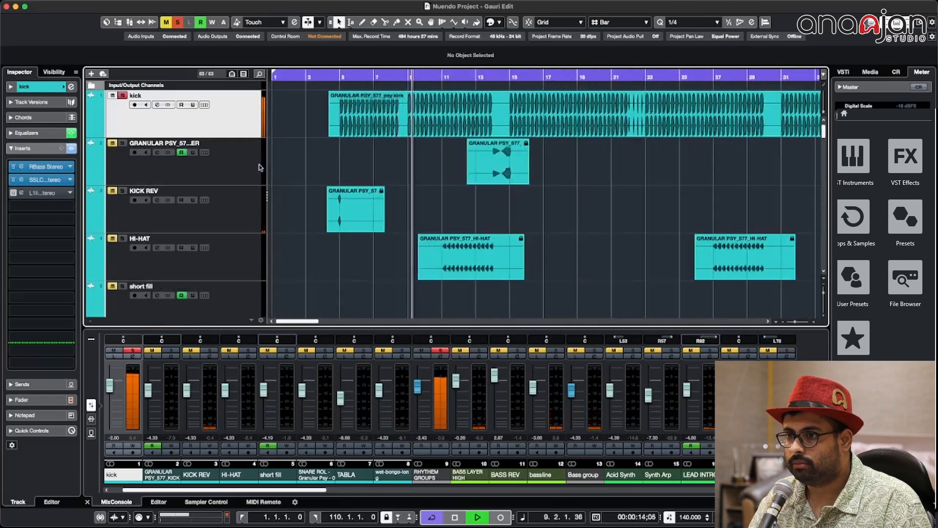
{"action": "key", "text": "space"}
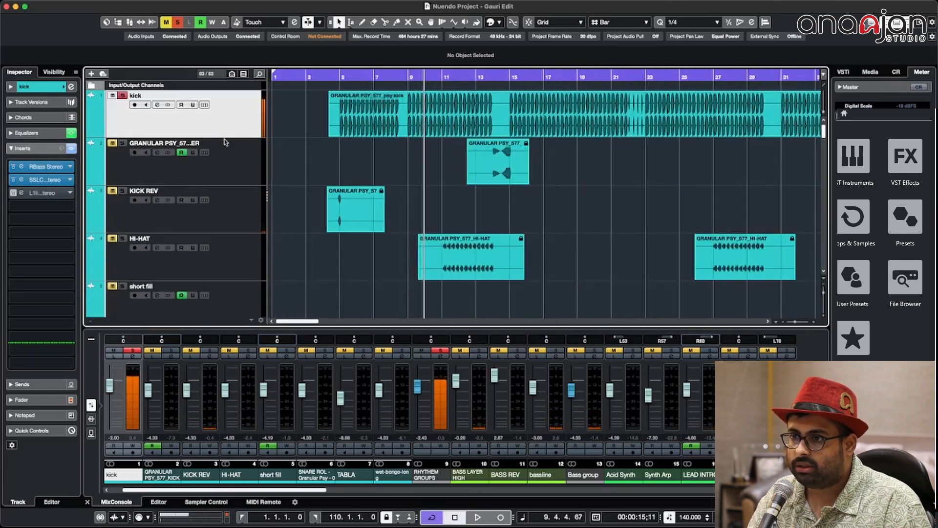
Open the kick's channel EQ settings and its RBass insert, and audition the kick with both in view.
{"action": "left_click", "coordinate": [71, 87]}
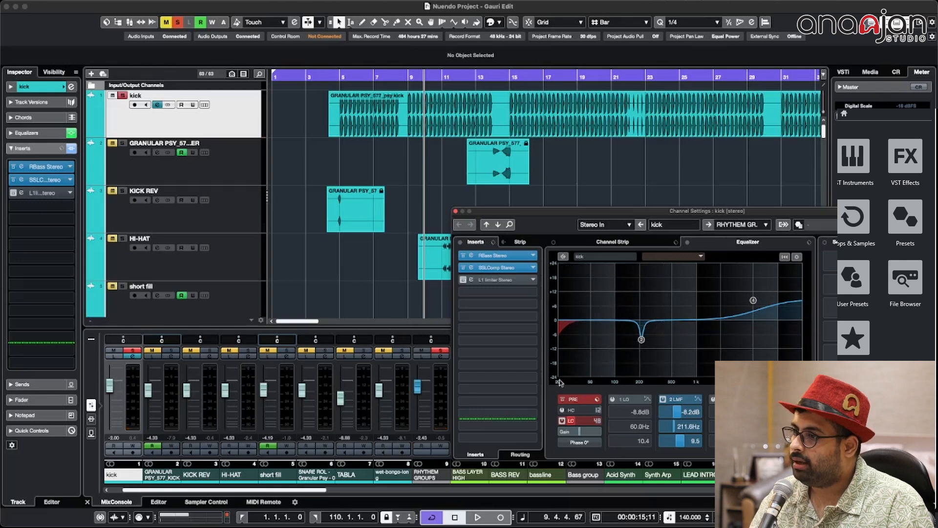
{"action": "left_click", "coordinate": [473, 261]}
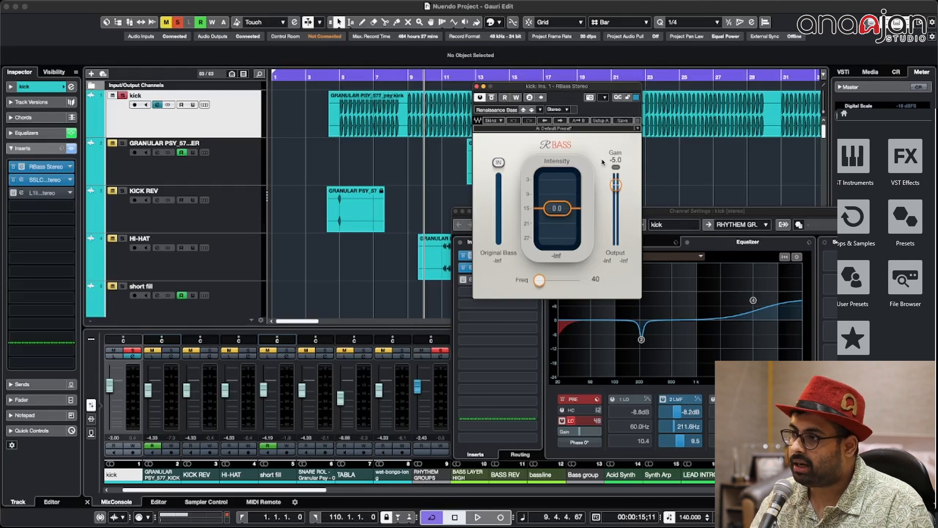
{"action": "key", "text": "space"}
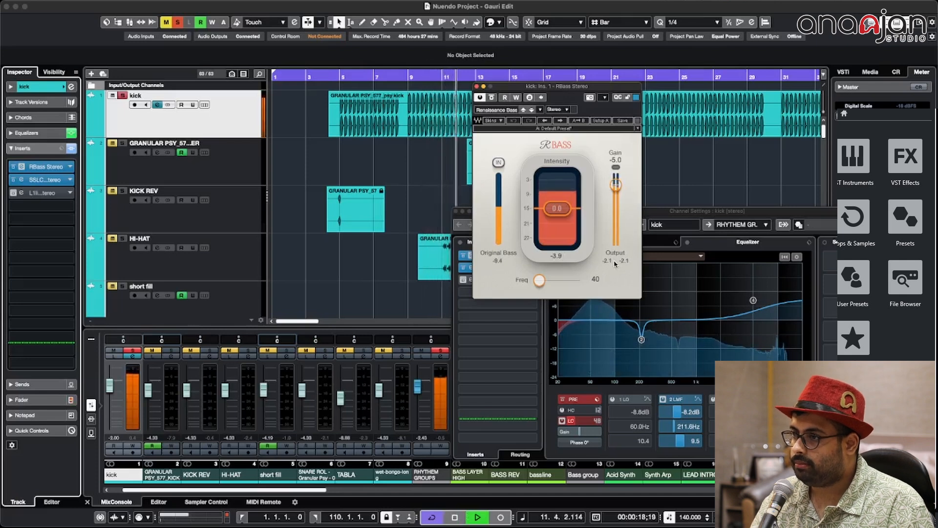
{"action": "key", "text": "space"}
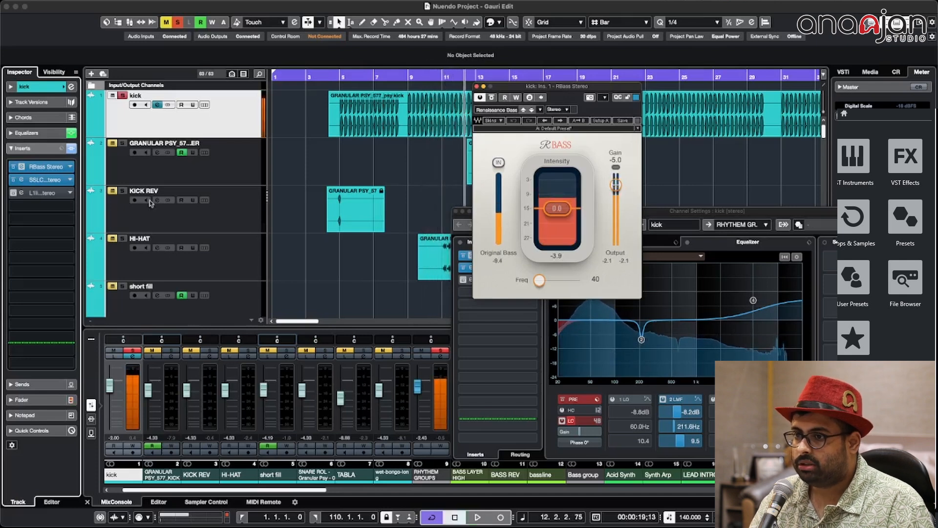
Open the kick's SSLComp insert, place it beside RBass, and audition the compression.
{"action": "left_click", "coordinate": [27, 181]}
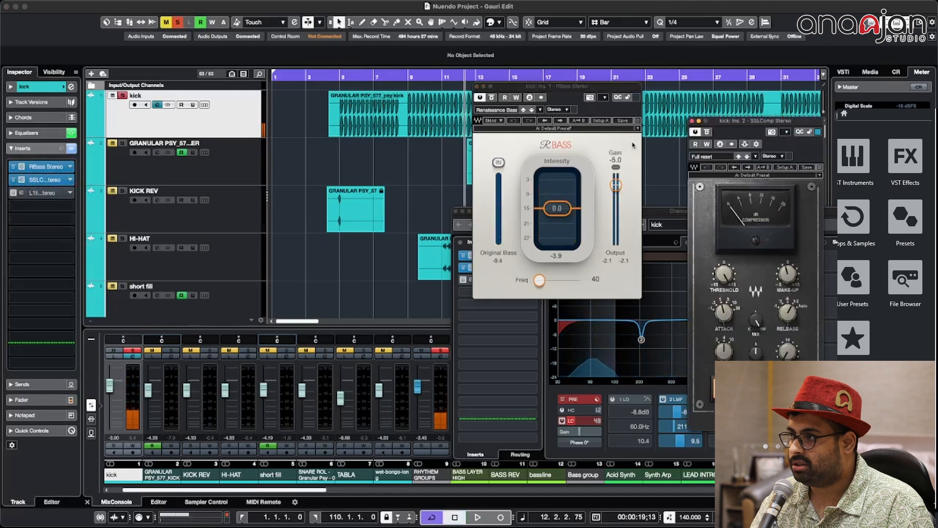
{"action": "left_click_drag", "start_coordinate": [746, 123], "coordinate": [372, 68]}
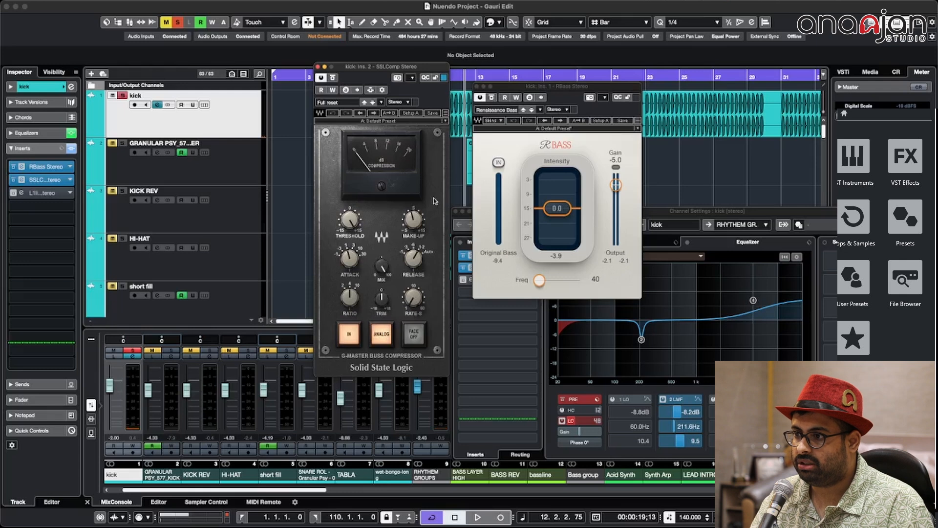
{"action": "key", "text": "space"}
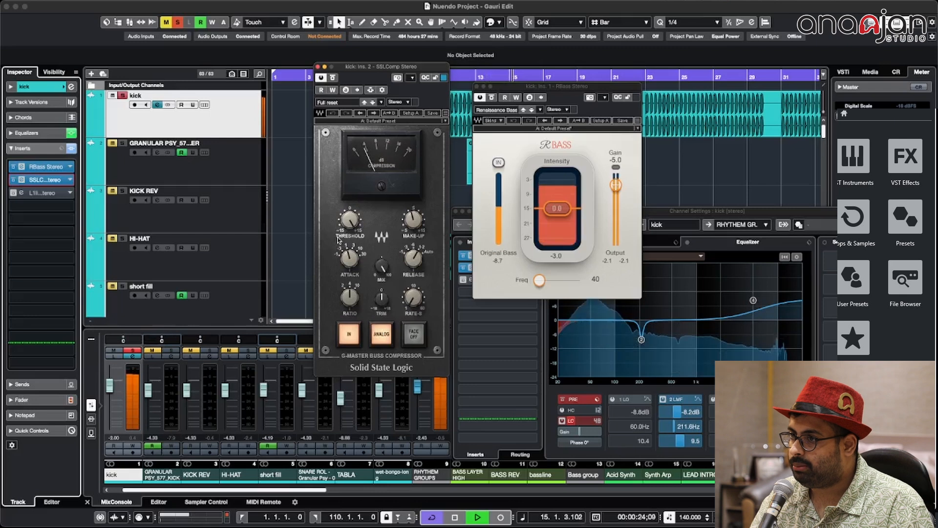
{"action": "key", "text": "space"}
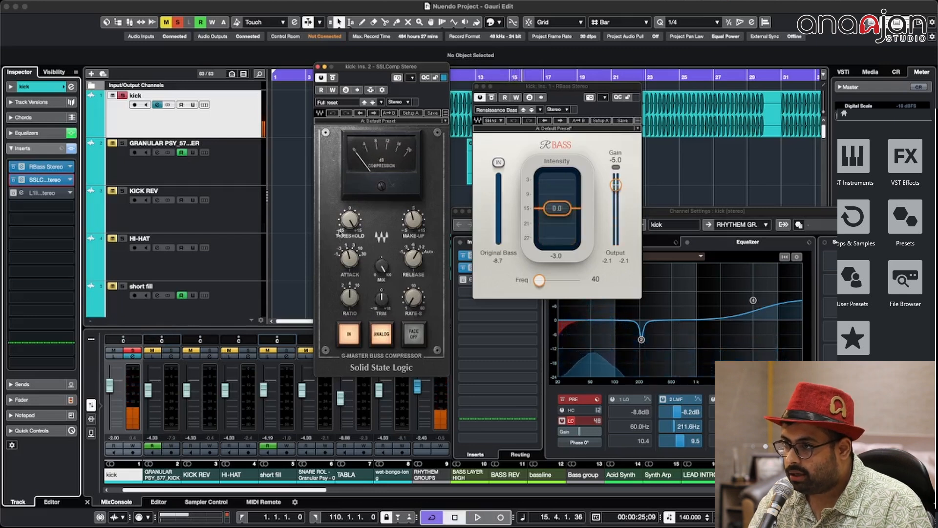
{"action": "key", "text": "space"}
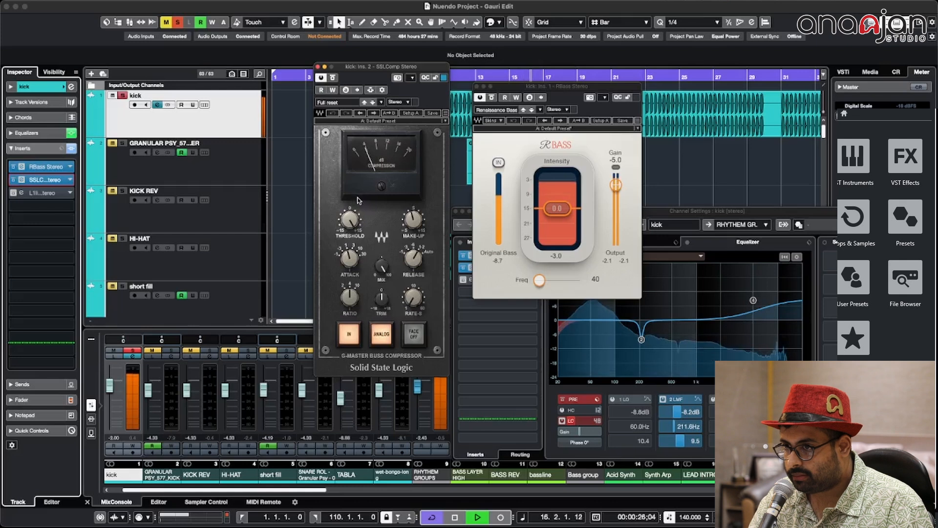
Bring the kick's channel settings back up to review the EQ, stop playback, and close the settings and compressor windows.
{"action": "left_click", "coordinate": [94, 228]}
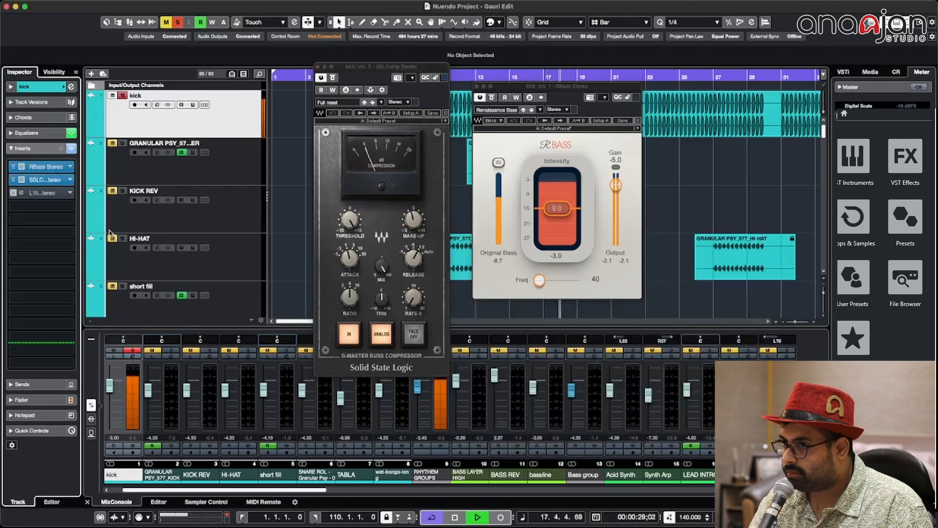
{"action": "left_click", "coordinate": [71, 86]}
{"action": "key", "text": "space"}
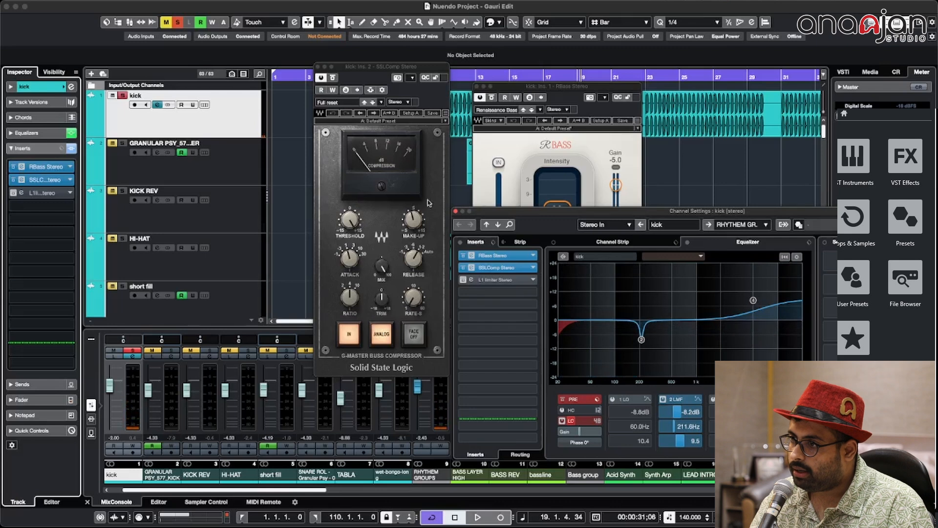
{"action": "left_click", "coordinate": [319, 67]}
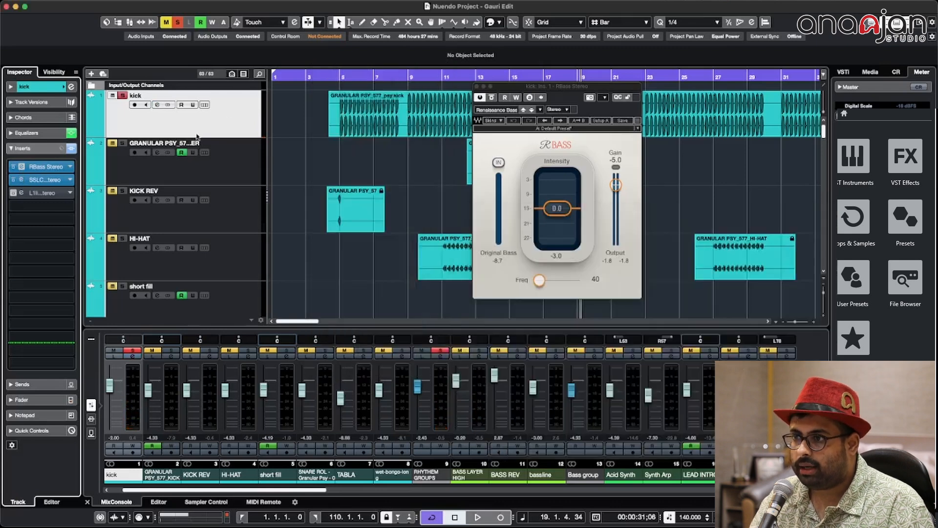
Solo the GRANULAR PSY kick filler track, audition it from around bar 12, and close the RBass window.
{"action": "left_click", "coordinate": [226, 184]}
{"action": "key", "text": "g"}
{"action": "key", "text": "g"}
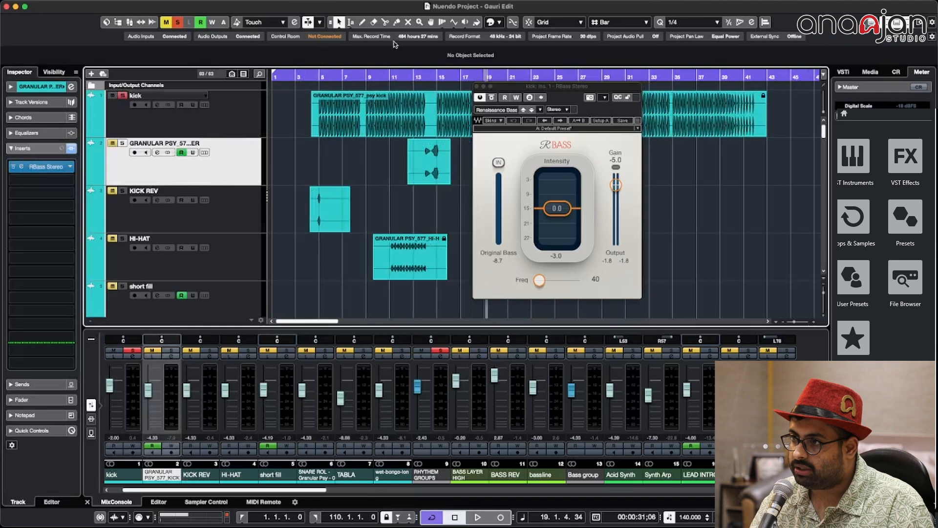
{"action": "left_click", "coordinate": [412, 81]}
{"action": "key", "text": "space"}
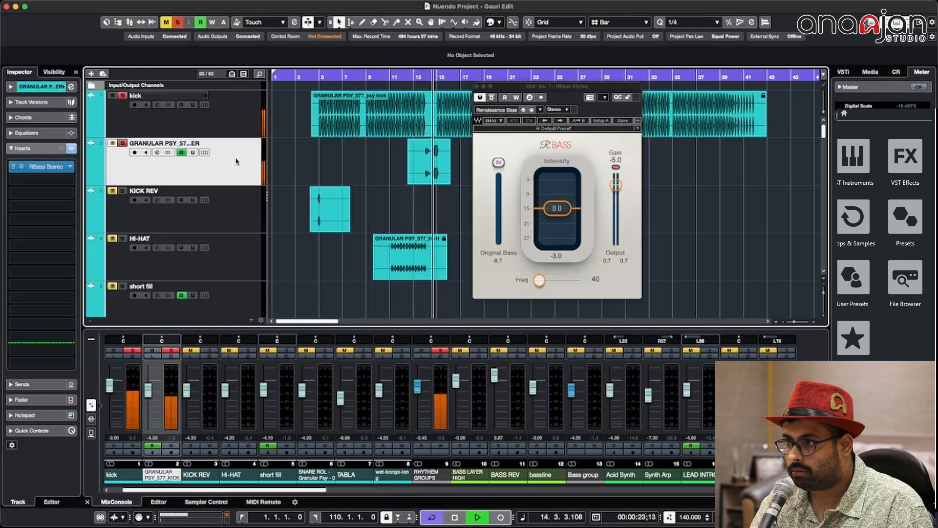
{"action": "key", "text": "space"}
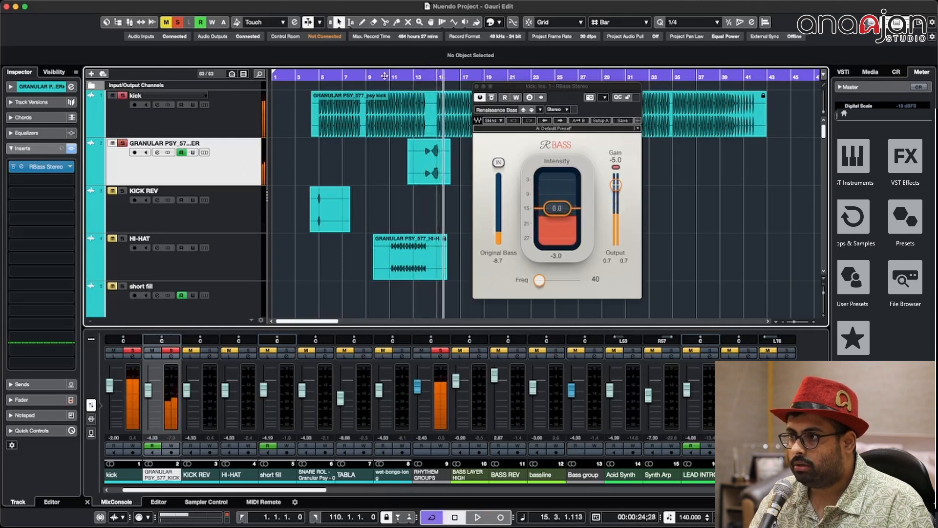
{"action": "left_click", "coordinate": [477, 86]}
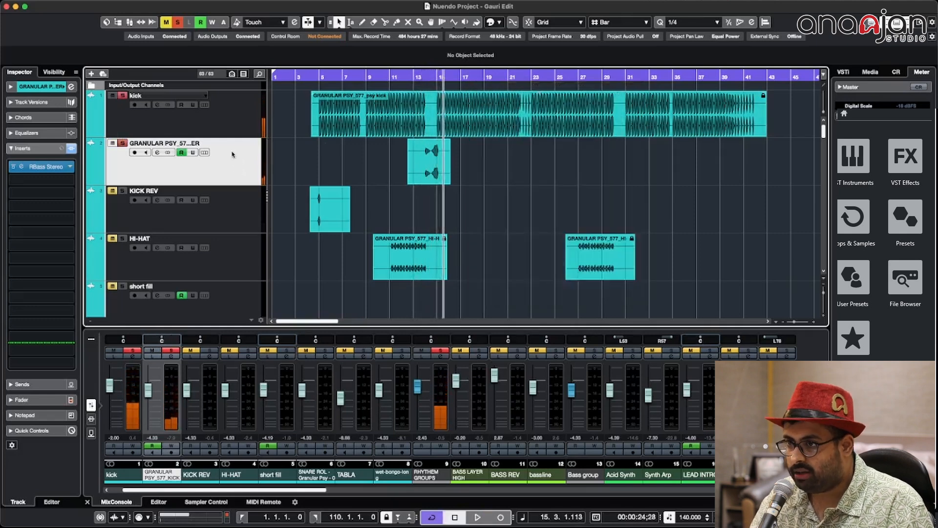
Show the kick filler track's automation lane and select it to inspect the left-right pan curve near bar 15.
{"action": "left_click", "coordinate": [90, 181]}
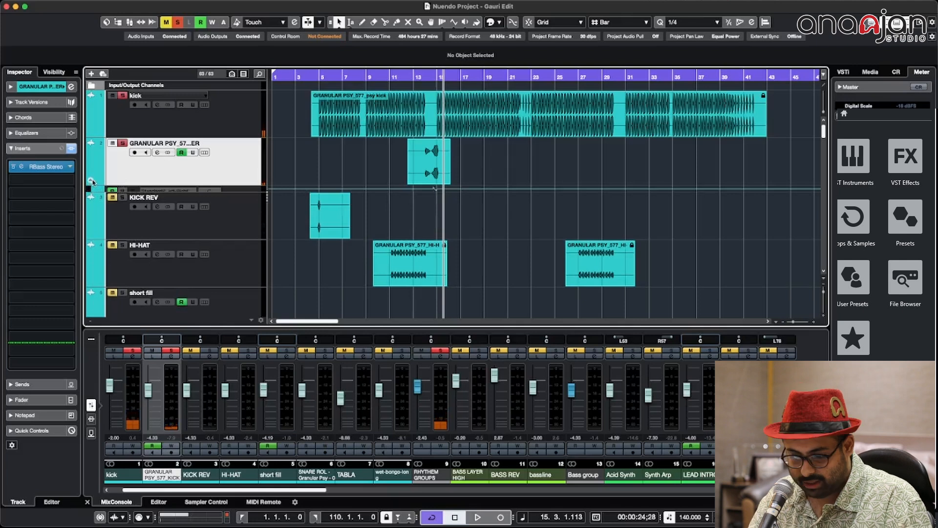
{"action": "key", "text": "shift+h"}
{"action": "key", "text": "shift+h"}
{"action": "key", "text": "shift+h"}
{"action": "key", "text": "h"}
{"action": "key", "text": "h"}
{"action": "key", "text": "h"}
{"action": "key", "text": "h"}
{"action": "key", "text": "h"}
{"action": "key", "text": "h"}
{"action": "key", "text": "h"}
{"action": "key", "text": "h"}
{"action": "key", "text": "h"}
{"action": "key", "text": "h"}
{"action": "key", "text": "h"}
{"action": "key", "text": "h"}
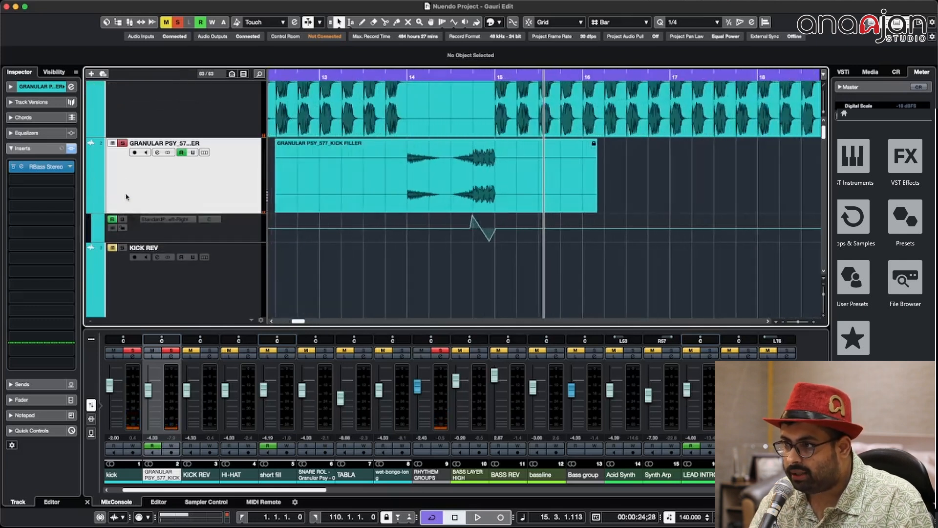
{"action": "left_click", "coordinate": [244, 231]}
{"action": "key", "text": "shift+h"}
{"action": "key", "text": "shift+h"}
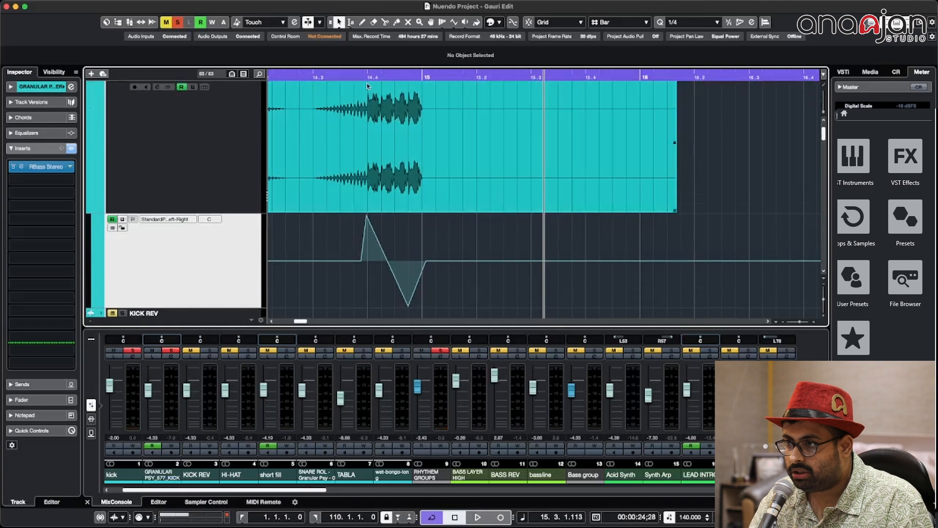
Audition the kick filler's pan automation from shortly after beat 14.3, then stop playback.
{"action": "left_click", "coordinate": [351, 77]}
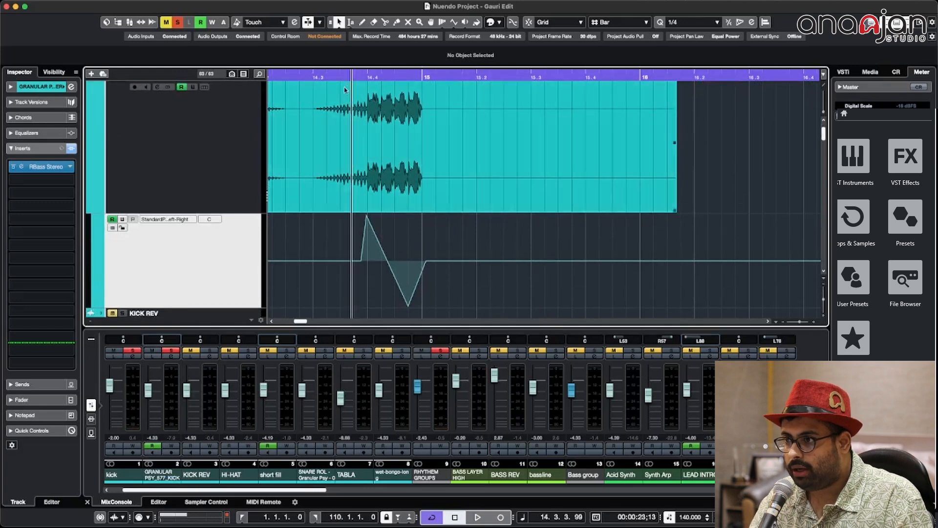
{"action": "key", "text": "space"}
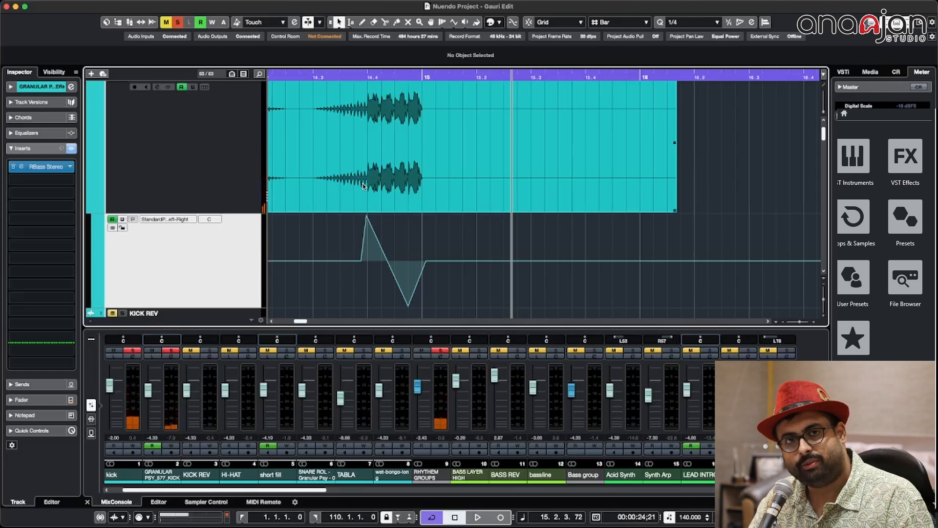
{"action": "key", "text": "g"}
{"action": "key", "text": "g"}
{"action": "key", "text": "g"}
{"action": "key", "text": "g"}
{"action": "key", "text": "g"}
{"action": "key", "text": "g"}
{"action": "key", "text": "shift+g"}
{"action": "key", "text": "shift+g"}
{"action": "key", "text": "shift+g"}
{"action": "key", "text": "shift+g"}
{"action": "key", "text": "shift+g"}
{"action": "key", "text": "shift+g"}
{"action": "key", "text": "shift+g"}
{"action": "key", "text": "shift+g"}
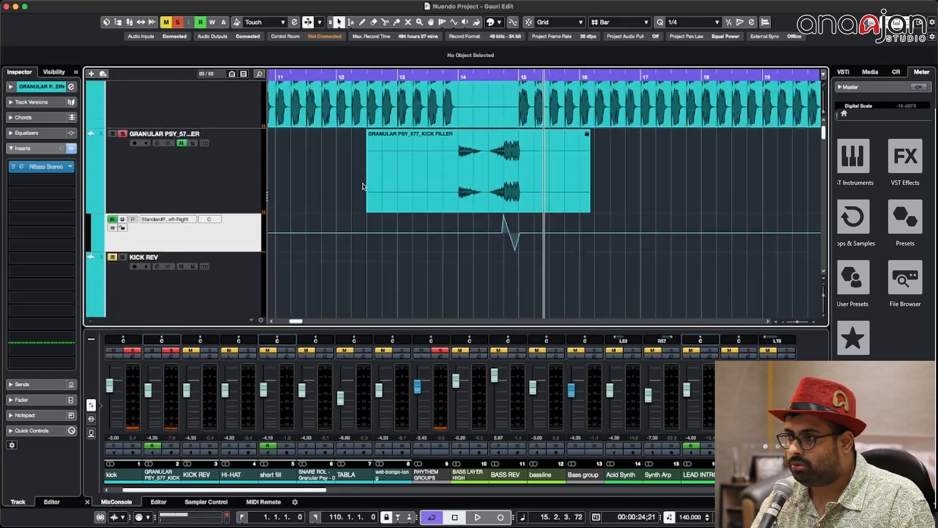
Solo the KICK REV track below the kick filler and audition it from around bar 4.
{"action": "key", "text": "g"}
{"action": "key", "text": "g"}
{"action": "key", "text": "g"}
{"action": "key", "text": "g"}
{"action": "key", "text": "g"}
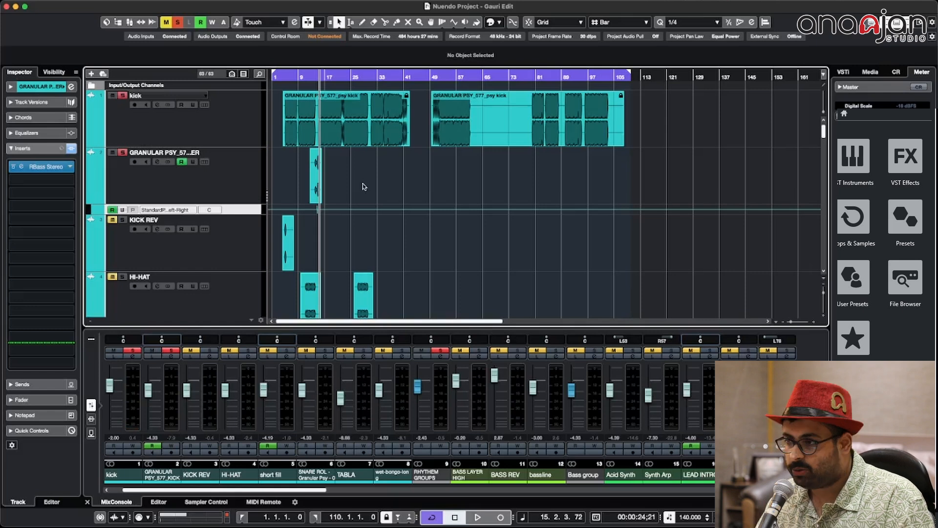
{"action": "scroll", "coordinate": [427, 250], "scroll_direction": "down", "scroll_amount": 1}
{"action": "scroll", "coordinate": [420, 244], "scroll_direction": "up", "scroll_amount": 1}
{"action": "key", "text": "shift+g"}
{"action": "key", "text": "shift+g"}
{"action": "key", "text": "shift+g"}
{"action": "key", "text": "shift+g"}
{"action": "key", "text": "shift+g"}
{"action": "key", "text": "shift+g"}
{"action": "key", "text": "shift+g"}
{"action": "key", "text": "shift+g"}
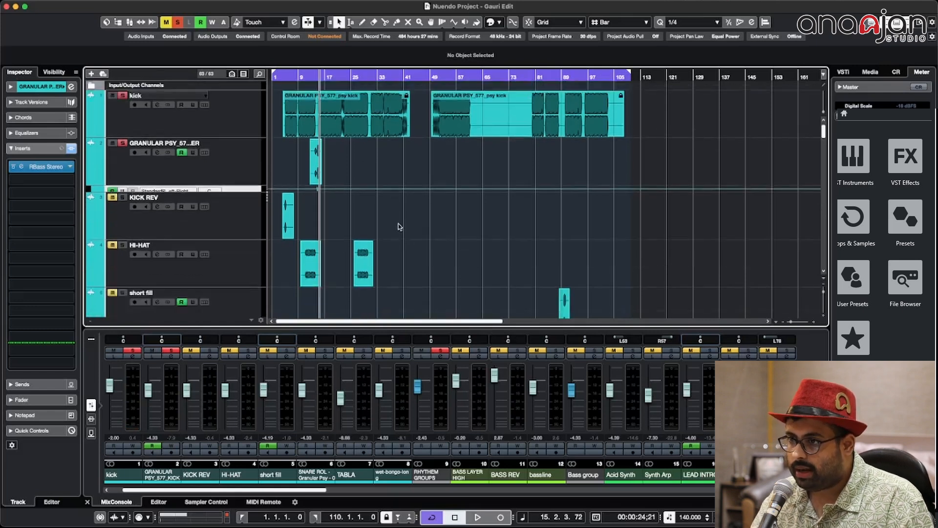
{"action": "key", "text": "shift+h"}
{"action": "key", "text": "shift+h"}
{"action": "key", "text": "shift+h"}
{"action": "key", "text": "shift+h"}
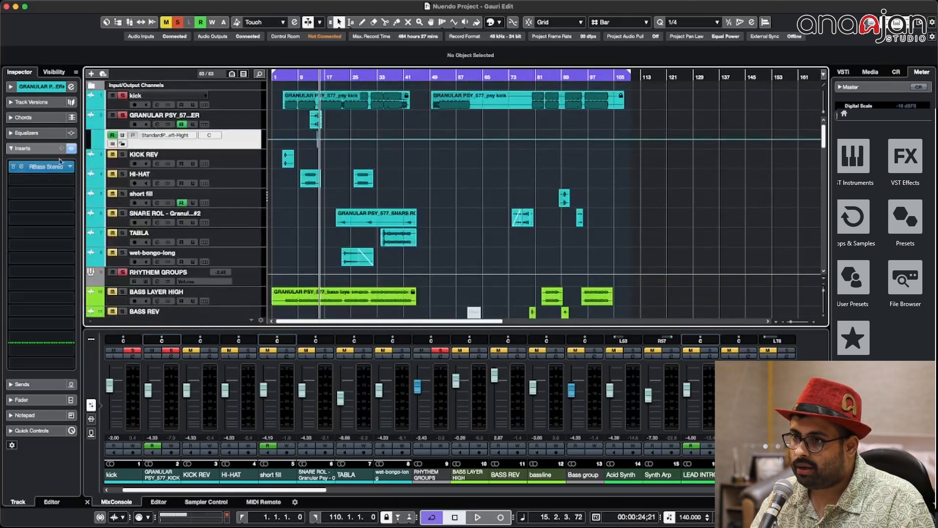
{"action": "left_click", "coordinate": [239, 165]}
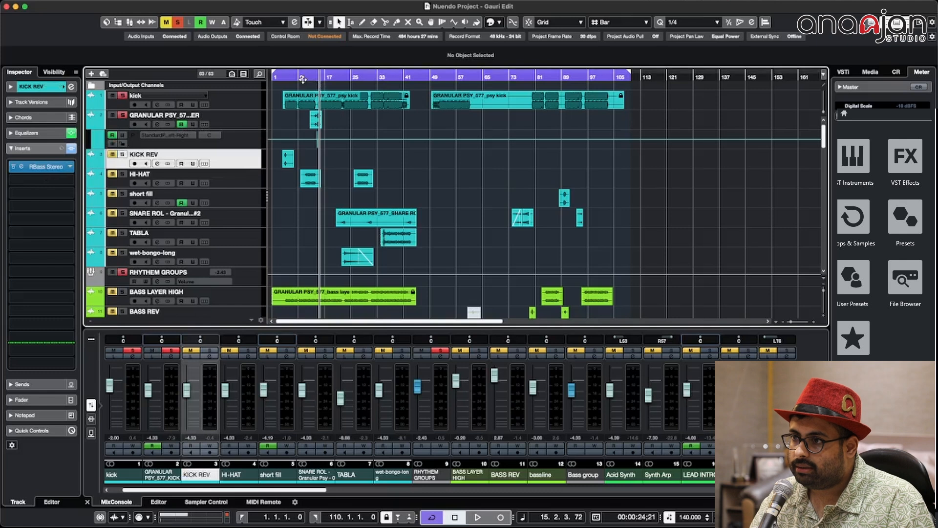
{"action": "left_click_drag", "start_coordinate": [299, 77], "coordinate": [284, 77]}
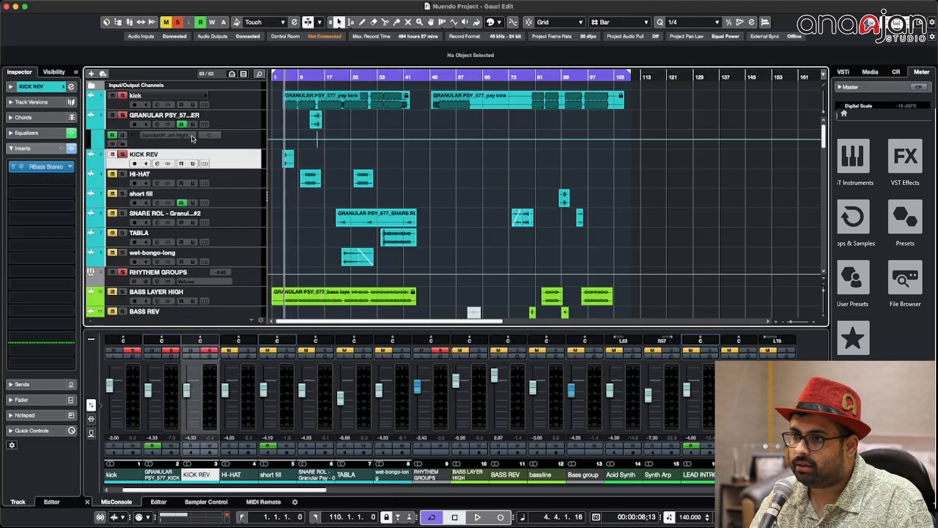
{"action": "key", "text": "space"}
Stop playback, focus on the KICK REV clip, and replay it from shortly before its waveform near bar 5.
{"action": "key", "text": "g"}
{"action": "key", "text": "g"}
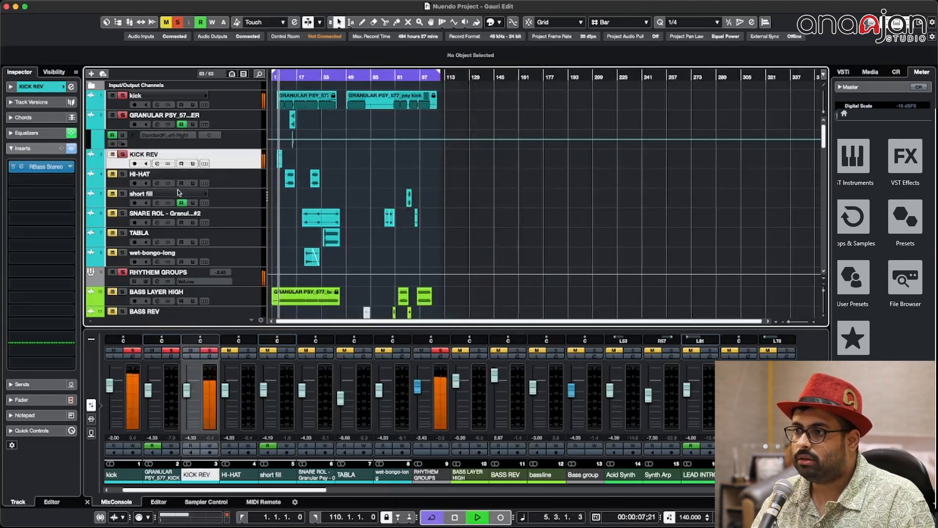
{"action": "key", "text": "h"}
{"action": "key", "text": "h"}
{"action": "key", "text": "h"}
{"action": "key", "text": "h"}
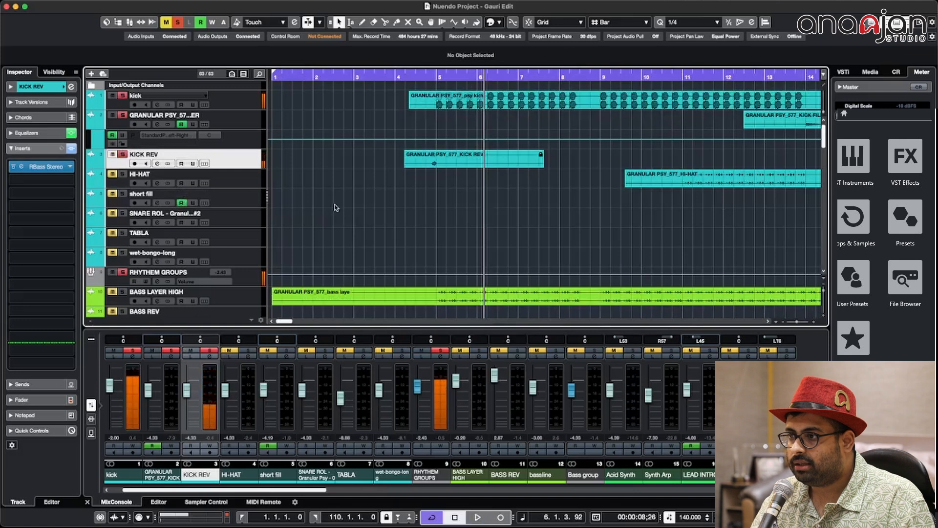
{"action": "key", "text": "shift+h"}
{"action": "key", "text": "shift+h"}
{"action": "key", "text": "h"}
{"action": "key", "text": "h"}
{"action": "key", "text": "h"}
{"action": "key", "text": "h"}
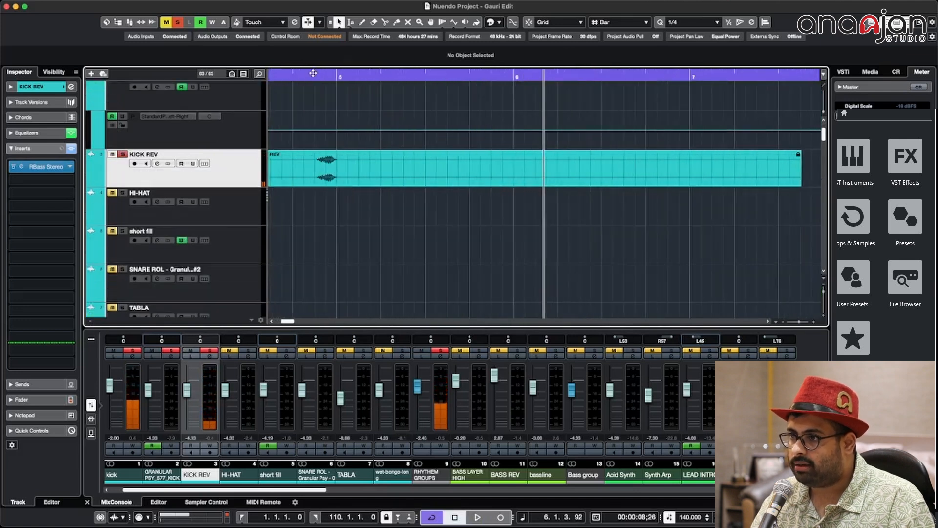
{"action": "scroll", "coordinate": [314, 74], "scroll_direction": "left", "scroll_amount": 2}
{"action": "left_click", "coordinate": [314, 74]}
{"action": "key", "text": "space"}
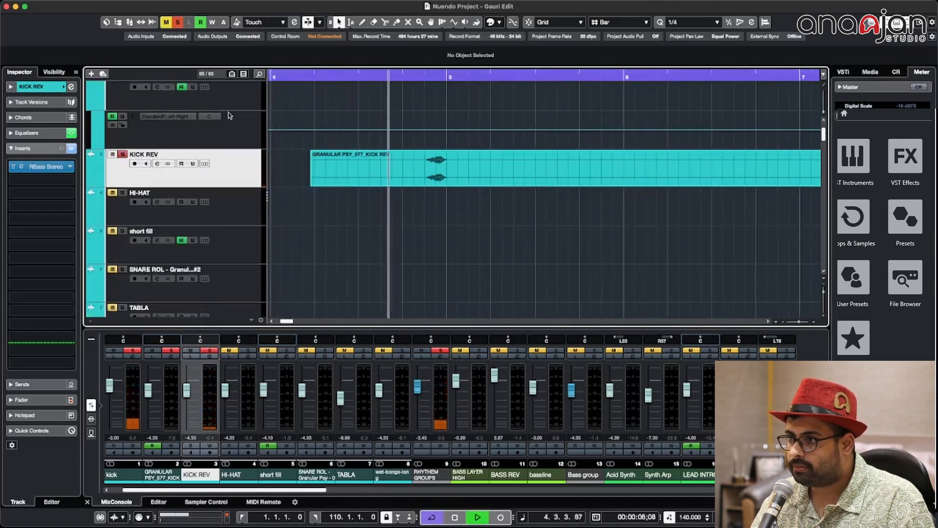
Examine the full arrangement layout across the rhythm, bass and synth tracks.
{"action": "key", "text": "g"}
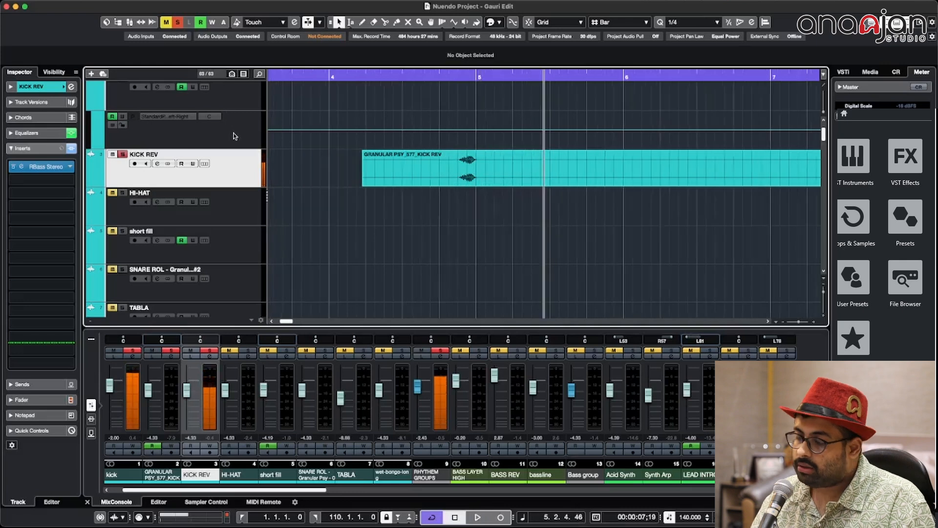
{"action": "key", "text": "g"}
{"action": "key", "text": "g"}
{"action": "key", "text": "g"}
{"action": "key", "text": "g"}
{"action": "key", "text": "g"}
{"action": "key", "text": "g"}
{"action": "key", "text": "shift+g"}
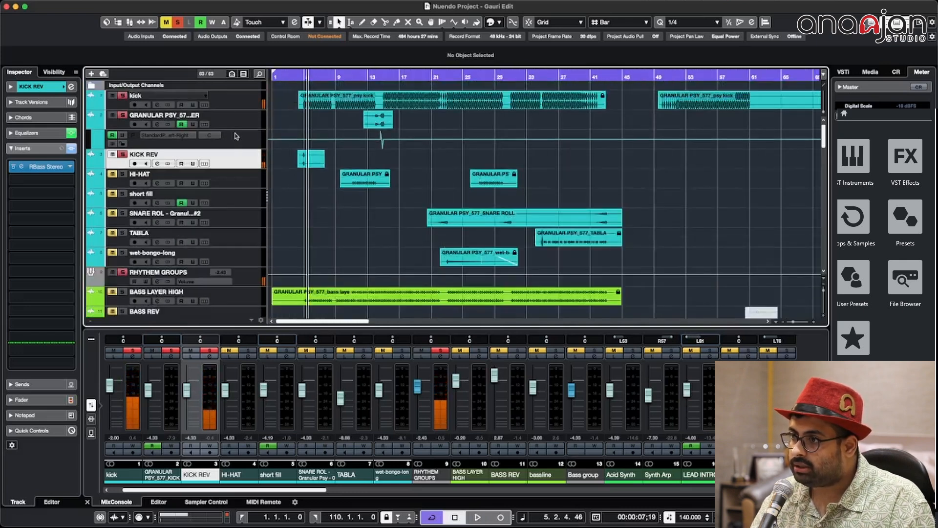
{"action": "key", "text": "shift+g"}
{"action": "key", "text": "shift+g"}
{"action": "key", "text": "g"}
{"action": "key", "text": "g"}
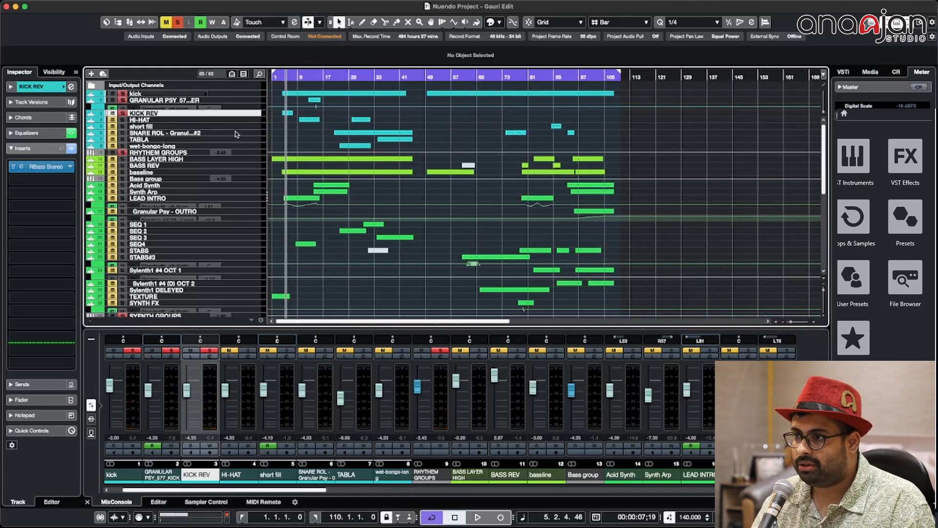
Select and solo the HI-HAT track.
{"action": "key", "text": "shift+h"}
{"action": "key", "text": "shift+h"}
{"action": "key", "text": "h"}
{"action": "key", "text": "h"}
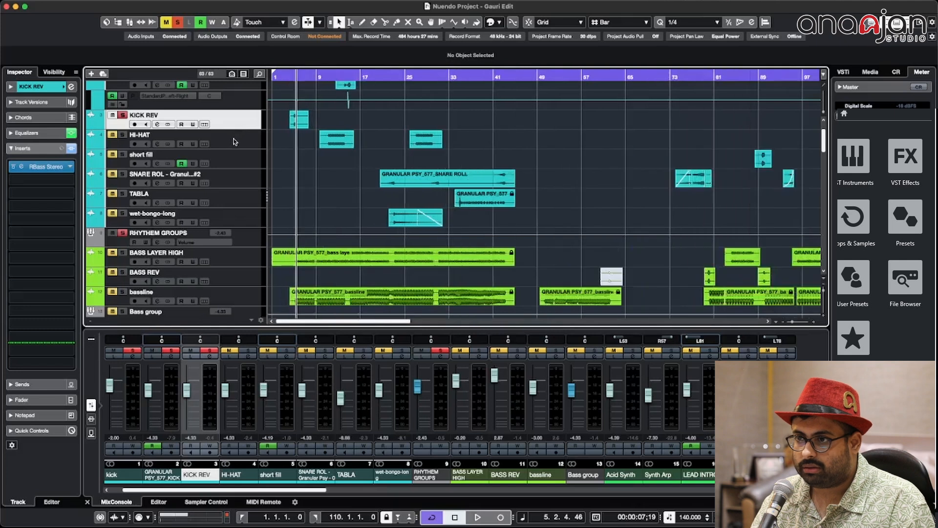
{"action": "left_click", "coordinate": [234, 142]}
Browse down to the vocal tracks, clear all solos, and play the full mix.
{"action": "scroll", "coordinate": [233, 142], "scroll_direction": "down", "scroll_amount": 15}
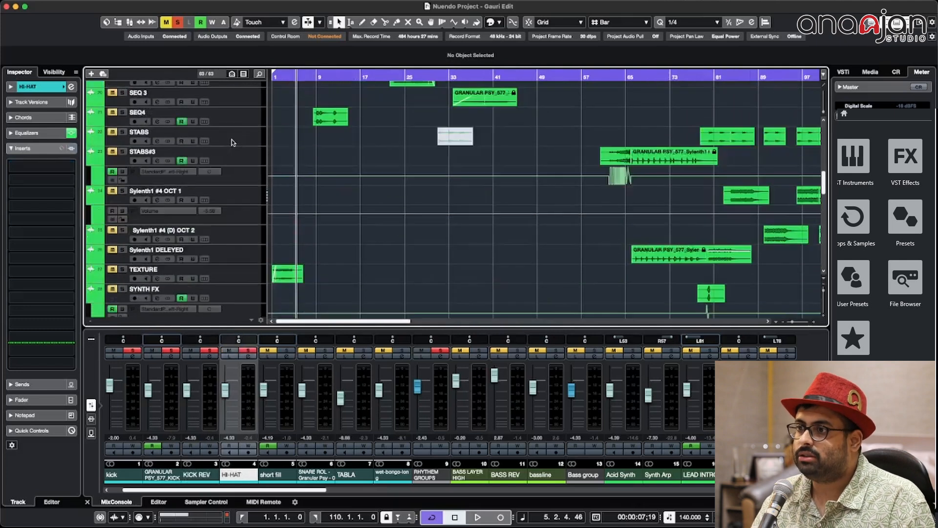
{"action": "scroll", "coordinate": [233, 143], "scroll_direction": "down", "scroll_amount": 3}
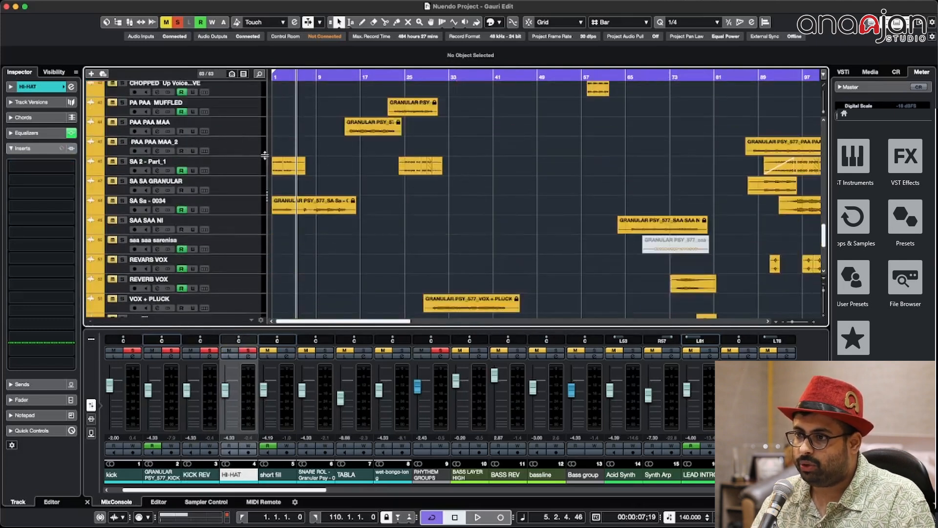
{"action": "left_click", "coordinate": [179, 27]}
{"action": "key", "text": "space"}
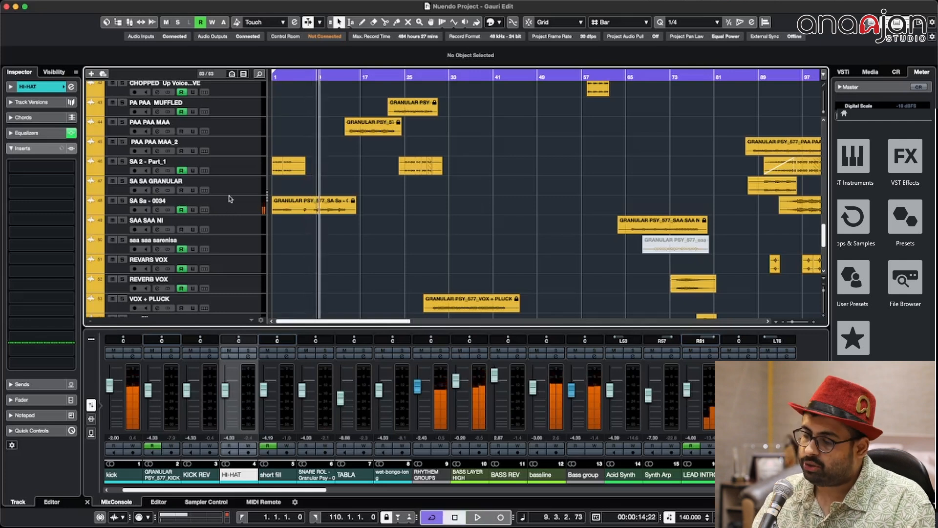
Select the CHOPPED Up Voice_1 track to view its inserts, and return to the kick tracks.
{"action": "scroll", "coordinate": [254, 190], "scroll_direction": "up", "scroll_amount": 10}
{"action": "scroll", "coordinate": [254, 191], "scroll_direction": "down", "scroll_amount": 7}
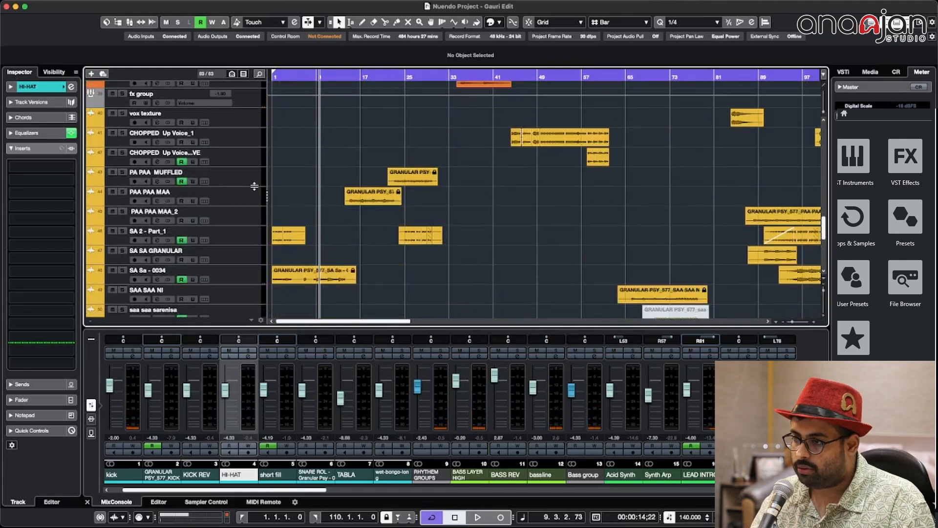
{"action": "key", "text": "g"}
{"action": "key", "text": "g"}
{"action": "key", "text": "g"}
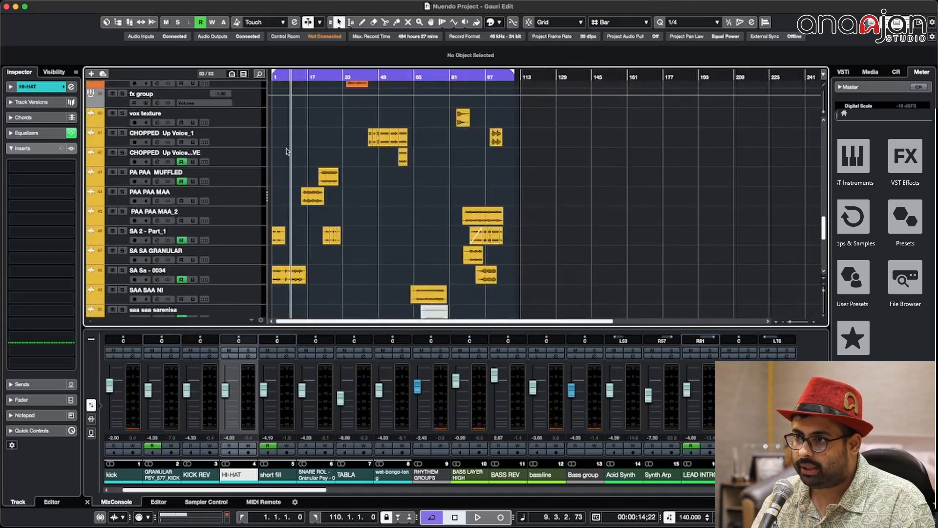
{"action": "left_click", "coordinate": [236, 134]}
{"action": "scroll", "coordinate": [275, 196], "scroll_direction": "up", "scroll_amount": 15}
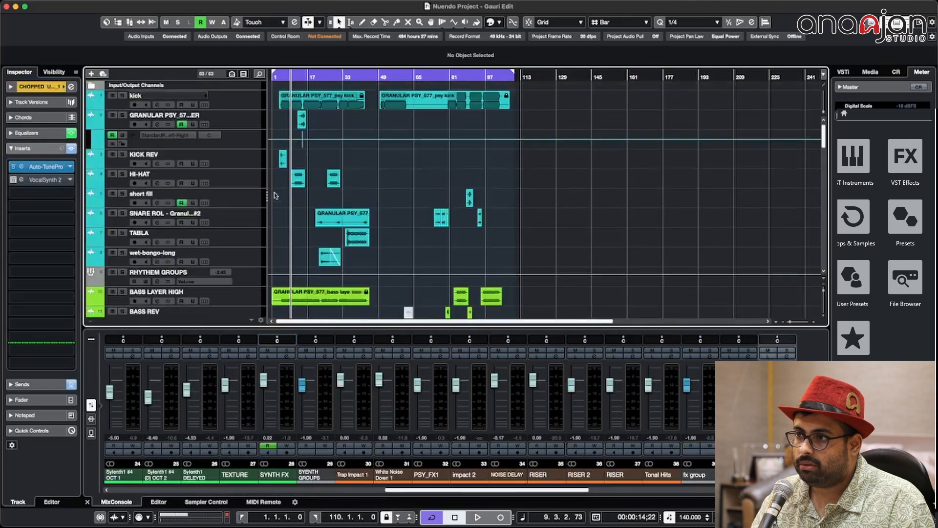
Solo the HI-HAT track and audition its first clip from just before bar 11.
{"action": "key", "text": "shift+g"}
{"action": "key", "text": "shift+g"}
{"action": "key", "text": "shift+h"}
{"action": "key", "text": "shift+h"}
{"action": "key", "text": "h"}
{"action": "key", "text": "h"}
{"action": "key", "text": "h"}
{"action": "left_click", "coordinate": [263, 180]}
{"action": "key", "text": "s"}
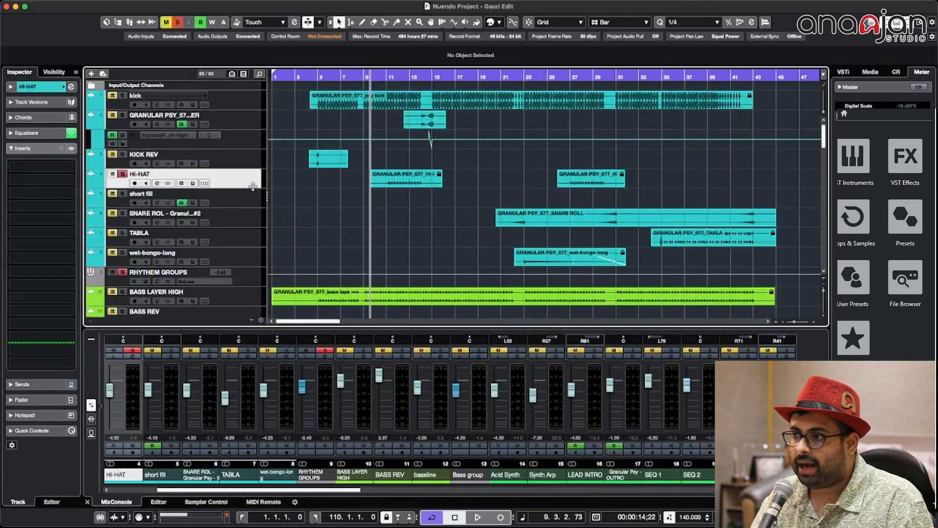
{"action": "left_click", "coordinate": [389, 83]}
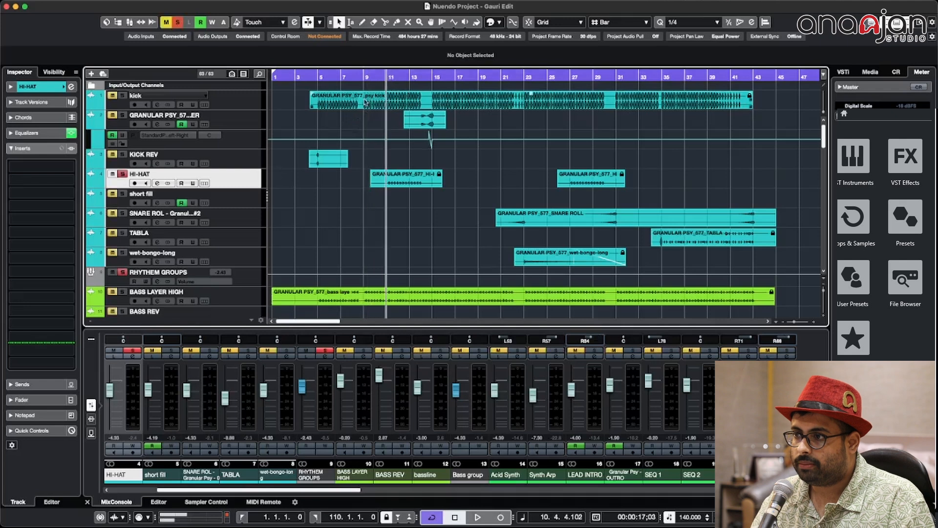
{"action": "key", "text": "space"}
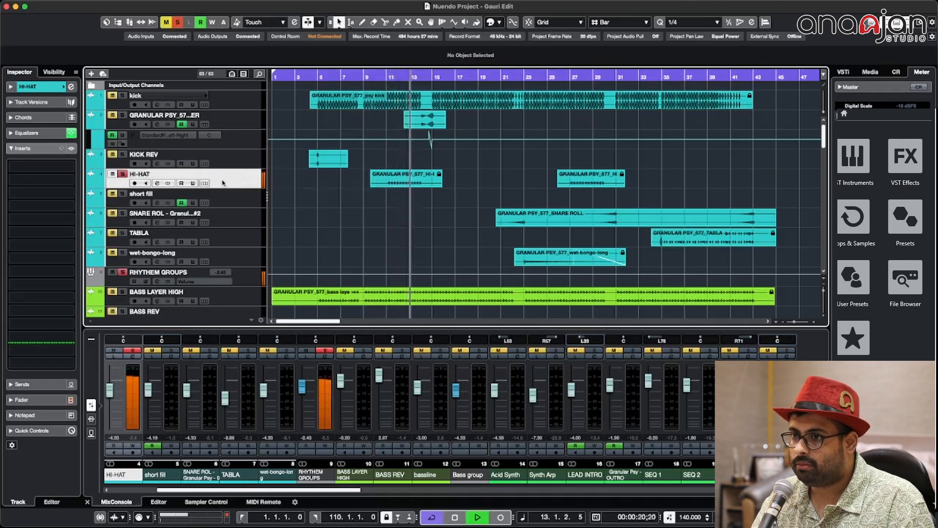
Clear the HI-HAT solo and replay the section from around bar 10 in the full mix.
{"action": "left_click", "coordinate": [179, 25]}
{"action": "left_click", "coordinate": [378, 78]}
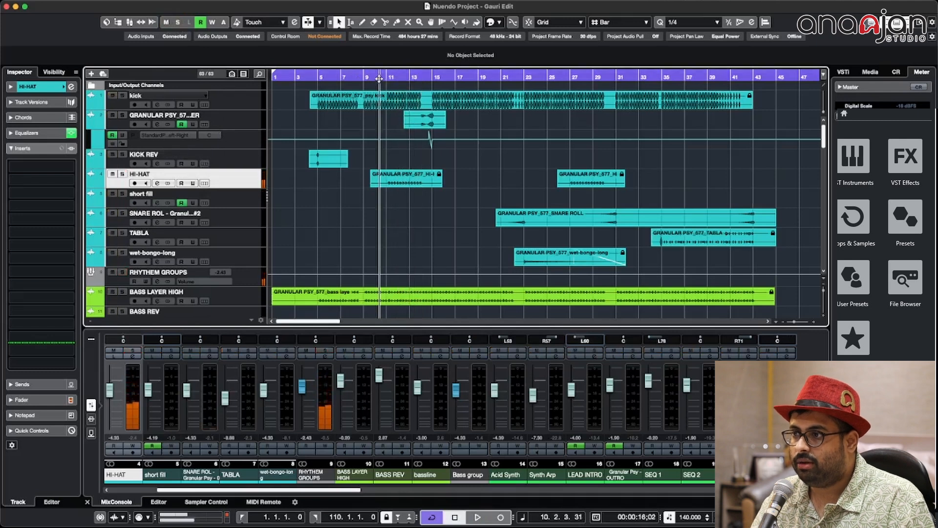
{"action": "key", "text": "space"}
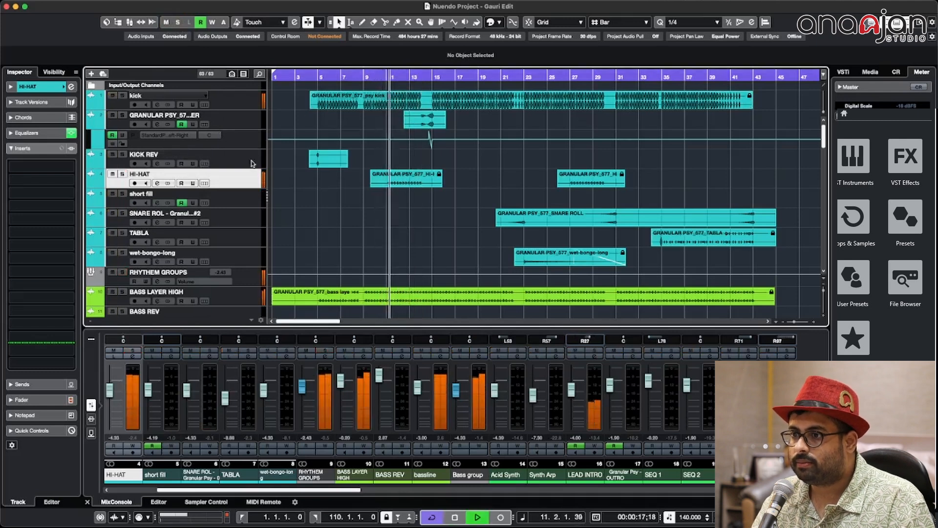
Open the HI-HAT channel settings to review its EQ, stop playback, and close the settings.
{"action": "left_click", "coordinate": [156, 183]}
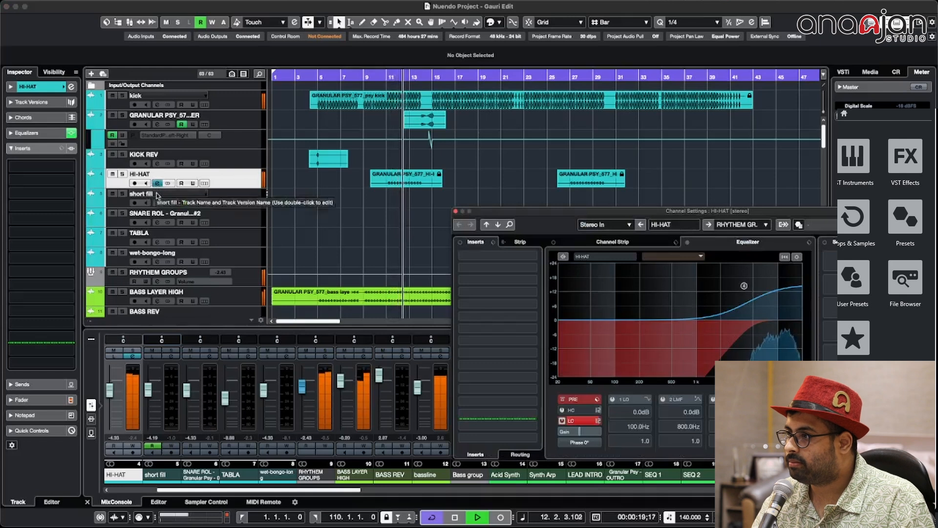
{"action": "left_click", "coordinate": [432, 258]}
{"action": "key", "text": "space"}
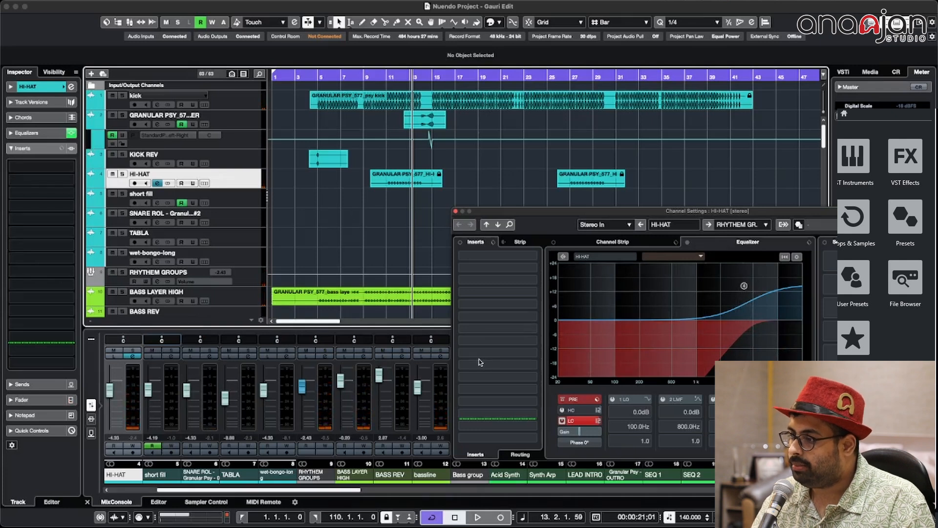
{"action": "left_click", "coordinate": [455, 212]}
Resume the full mix, jump to the second HI-HAT clip near bar 27, and stop playback.
{"action": "key", "text": "space"}
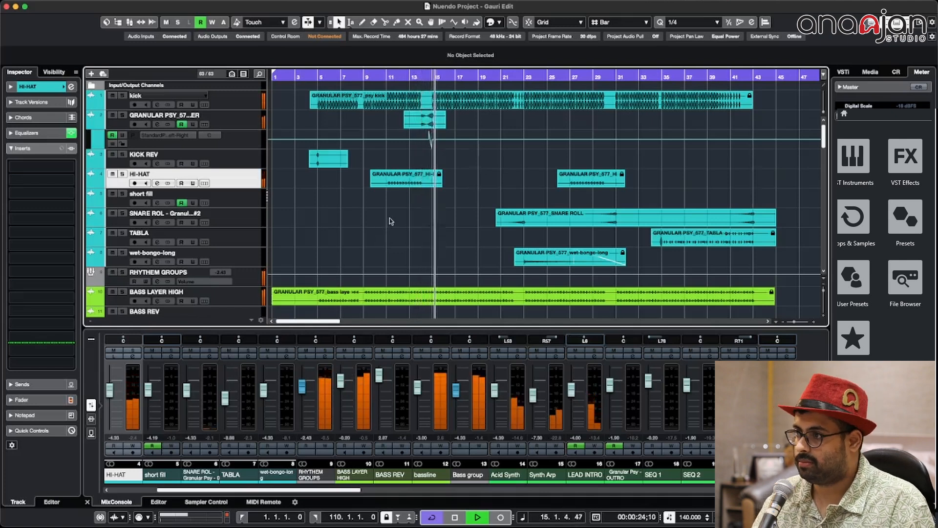
{"action": "left_click", "coordinate": [568, 84]}
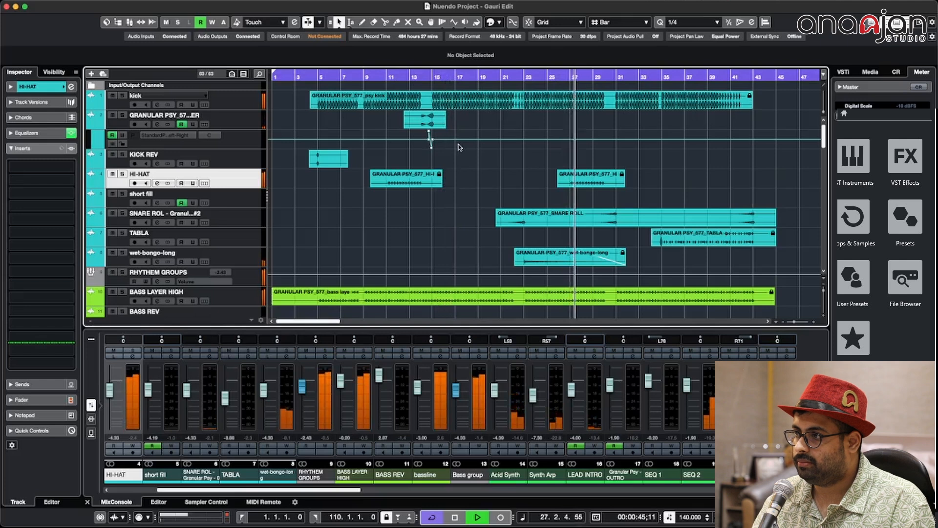
{"action": "key", "text": "g"}
{"action": "key", "text": "g"}
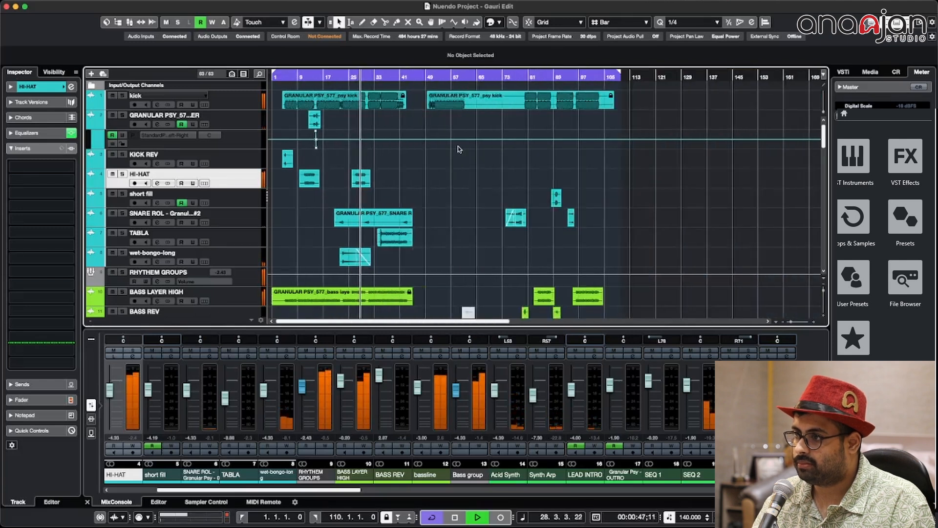
{"action": "key", "text": "h"}
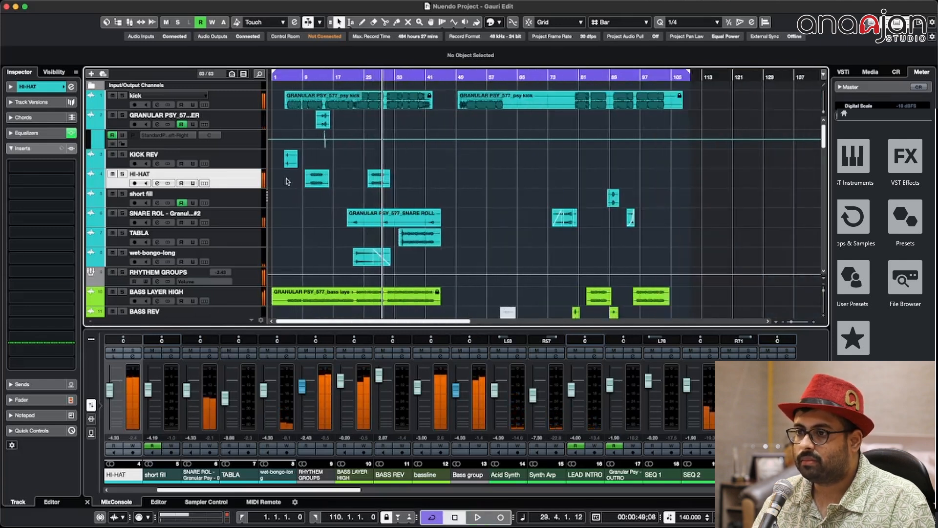
Solo the short fill track, audition its clip from around bar 87, and stop playback.
{"action": "left_click", "coordinate": [264, 195]}
{"action": "key", "text": "s"}
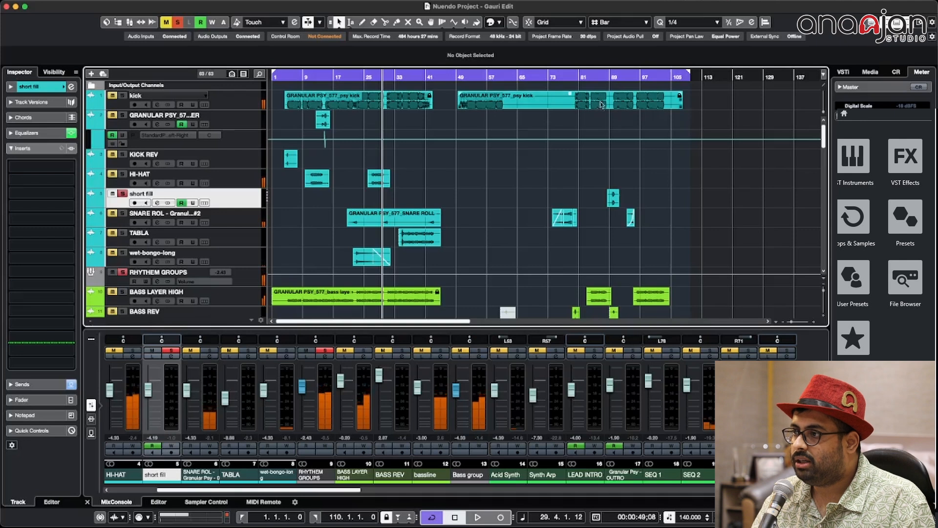
{"action": "left_click", "coordinate": [605, 79]}
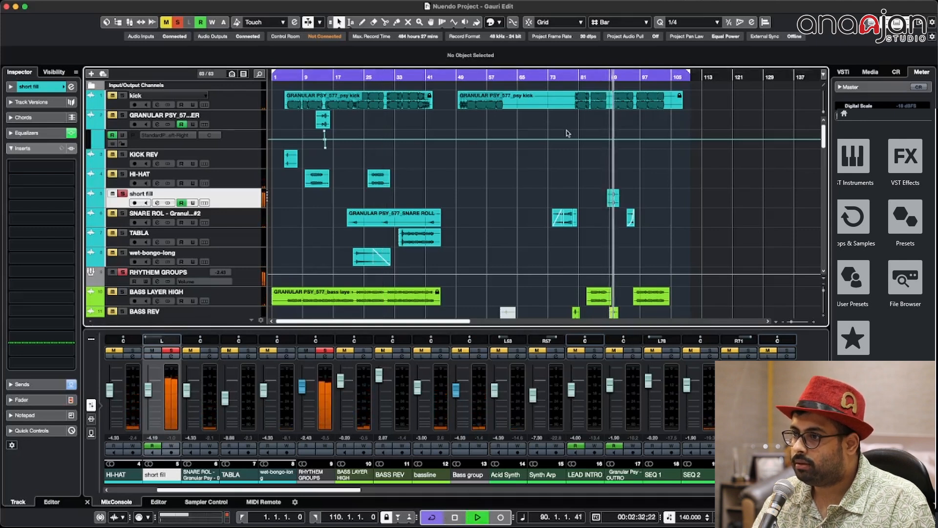
{"action": "key", "text": "space"}
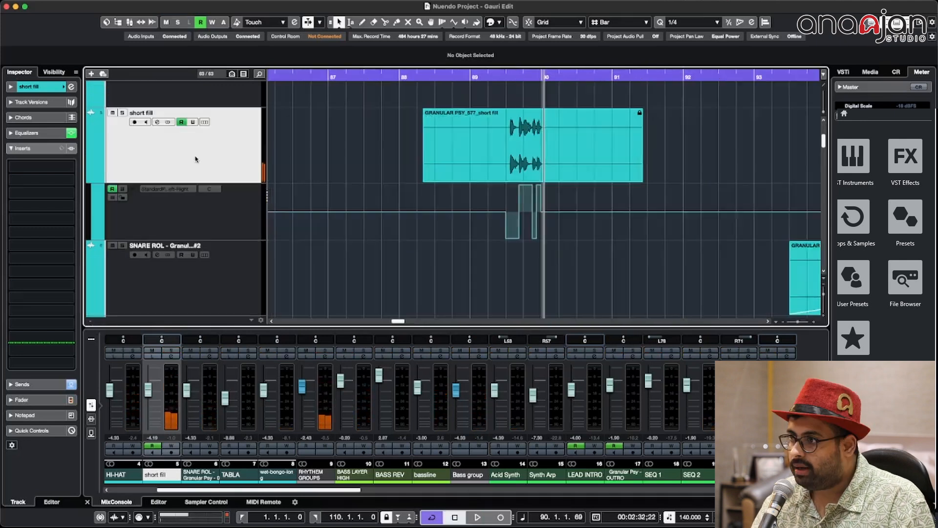
Select the SNARE ROL track and show its volume automation lane.
{"action": "key", "text": "shift+g"}
{"action": "key", "text": "shift+g"}
{"action": "key", "text": "g"}
{"action": "key", "text": "g"}
{"action": "key", "text": "g"}
{"action": "key", "text": "g"}
{"action": "key", "text": "shift+g"}
{"action": "key", "text": "g"}
{"action": "key", "text": "g"}
{"action": "key", "text": "g"}
{"action": "key", "text": "g"}
{"action": "key", "text": "g"}
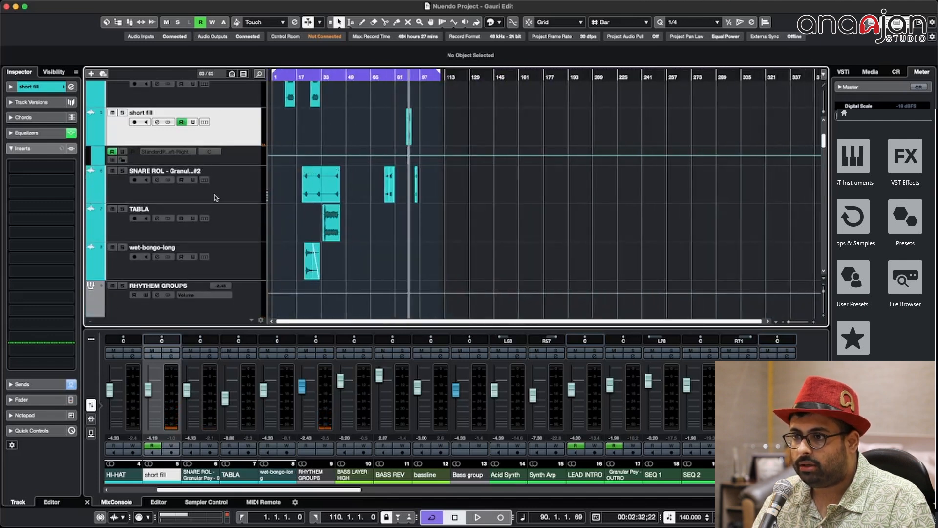
{"action": "left_click", "coordinate": [215, 197]}
{"action": "left_click", "coordinate": [91, 199]}
{"action": "key", "text": "h"}
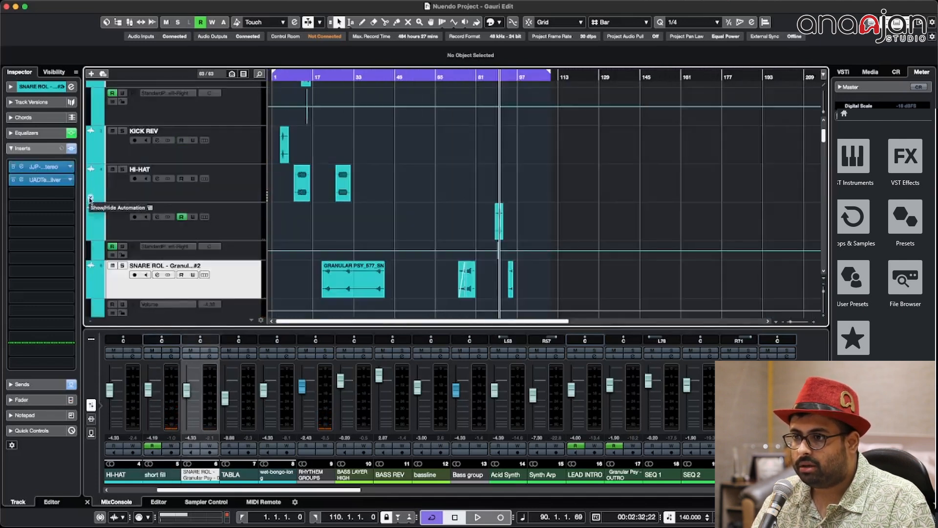
{"action": "left_click", "coordinate": [91, 200]}
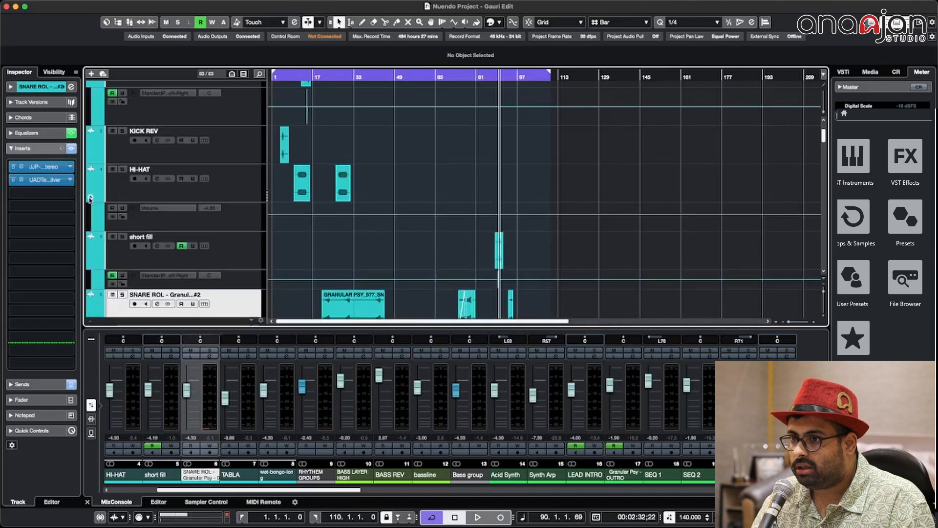
{"action": "left_click", "coordinate": [90, 200]}
{"action": "scroll", "coordinate": [125, 217], "scroll_direction": "down", "scroll_amount": 4}
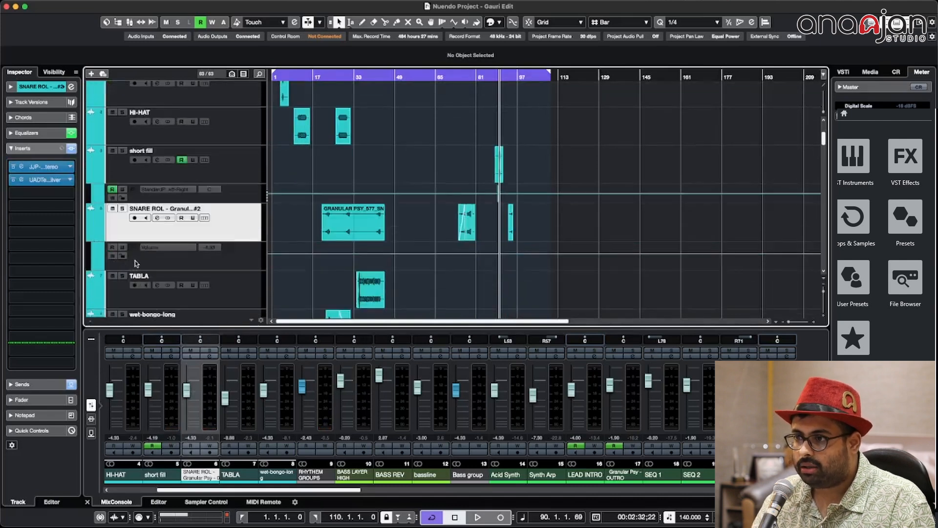
Audition the first SNARE ROL clip in the full mix from around bar 20, examining its waveform up close.
{"action": "left_click", "coordinate": [139, 259]}
{"action": "key", "text": "g"}
{"action": "left_click_drag", "start_coordinate": [311, 76], "coordinate": [307, 79]}
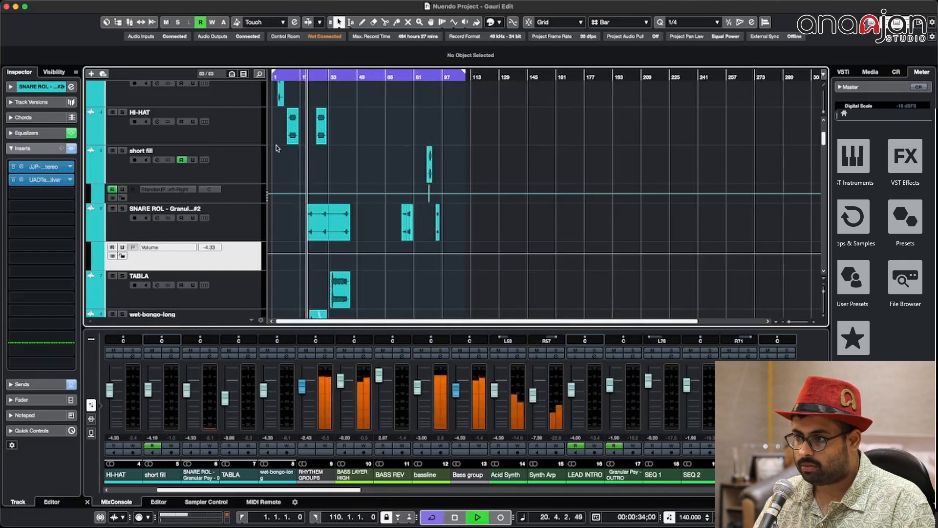
{"action": "key", "text": "h"}
{"action": "key", "text": "h"}
{"action": "key", "text": "h"}
{"action": "key", "text": "h"}
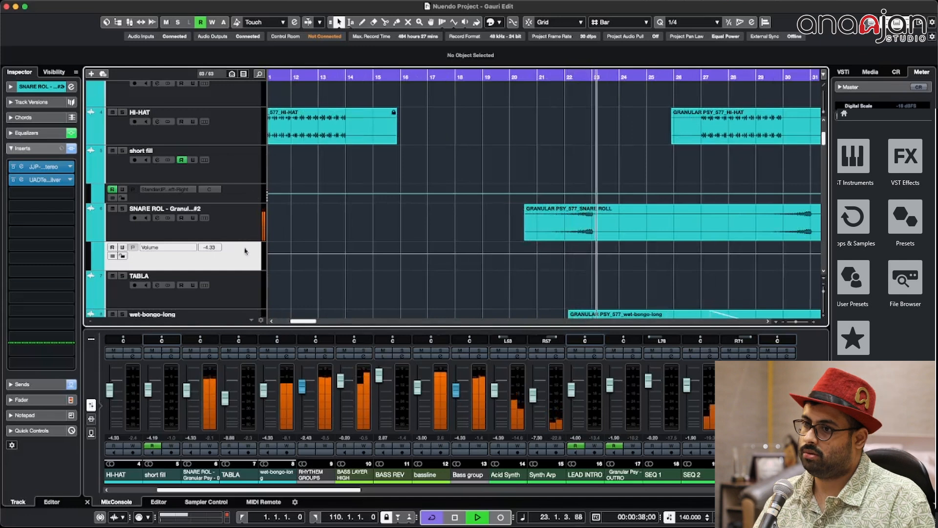
{"action": "key", "text": "g"}
{"action": "key", "text": "g"}
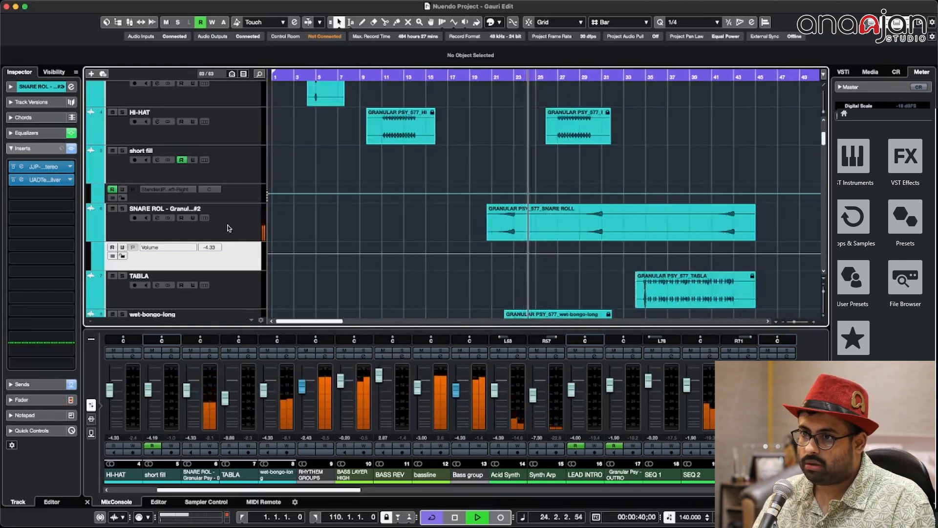
Hide the SNARE ROL track's automation lane and open its JJP-Drums and UAD Teletronix LA-2A Silver insert plugins.
{"action": "left_click", "coordinate": [238, 224]}
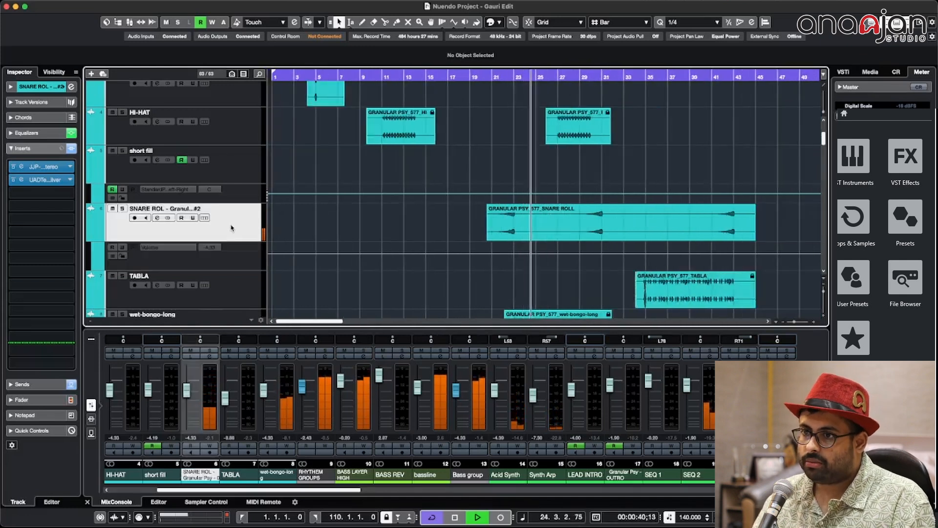
{"action": "left_click", "coordinate": [90, 238]}
{"action": "left_click", "coordinate": [17, 169]}
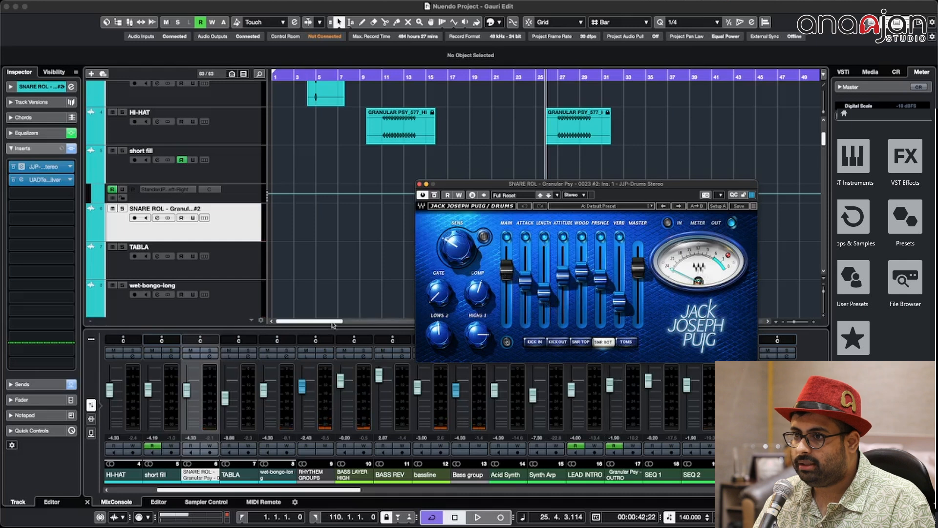
{"action": "left_click", "coordinate": [22, 180]}
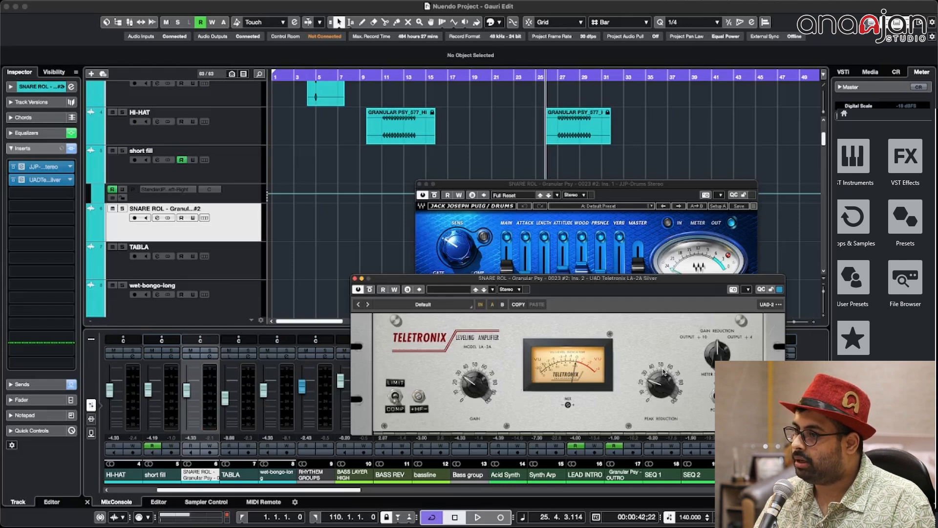
Close the JJP-Drums plugin window and audition the SNARE ROL clip again from around bar 20.
{"action": "key", "text": "space"}
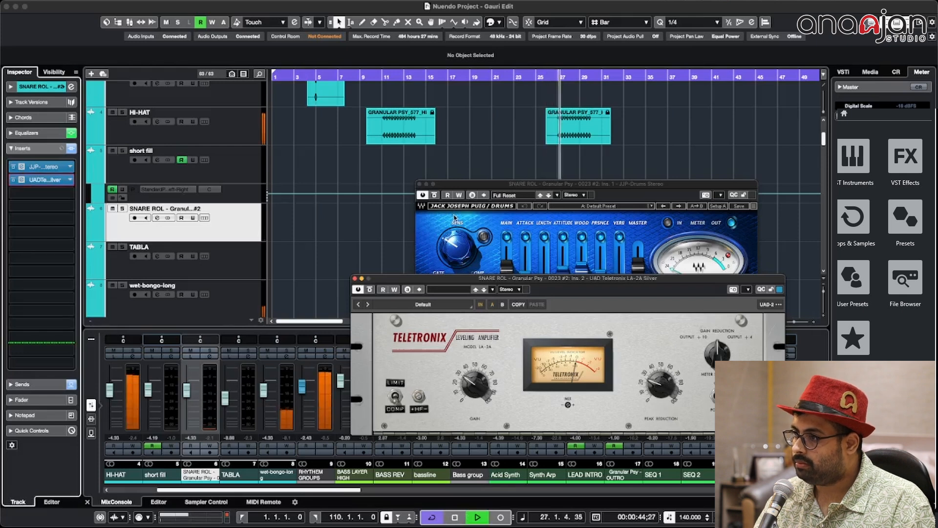
{"action": "key", "text": "space"}
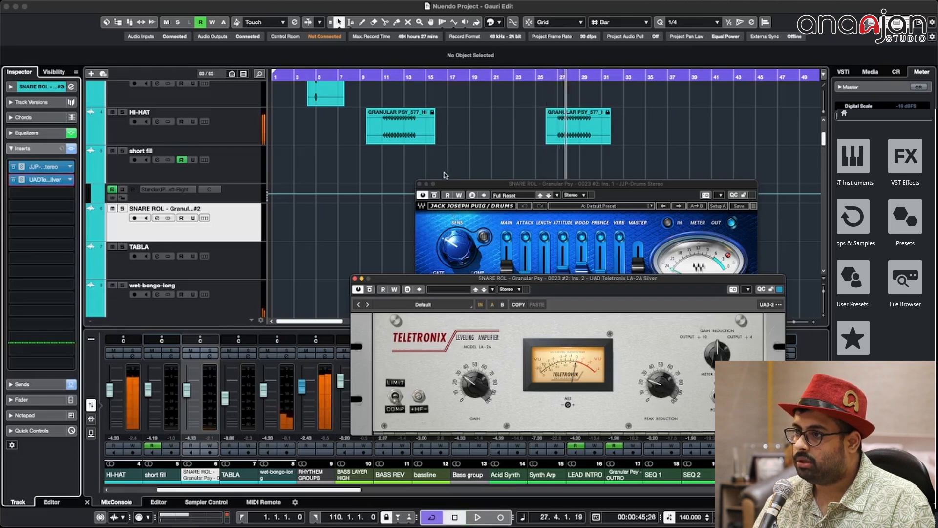
{"action": "left_click", "coordinate": [419, 184]}
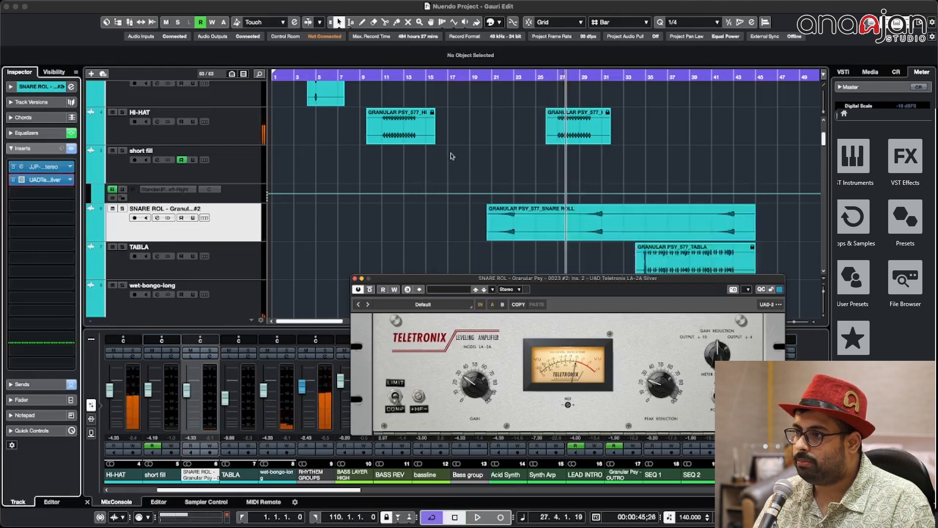
{"action": "left_click", "coordinate": [486, 76]}
{"action": "key", "text": "space"}
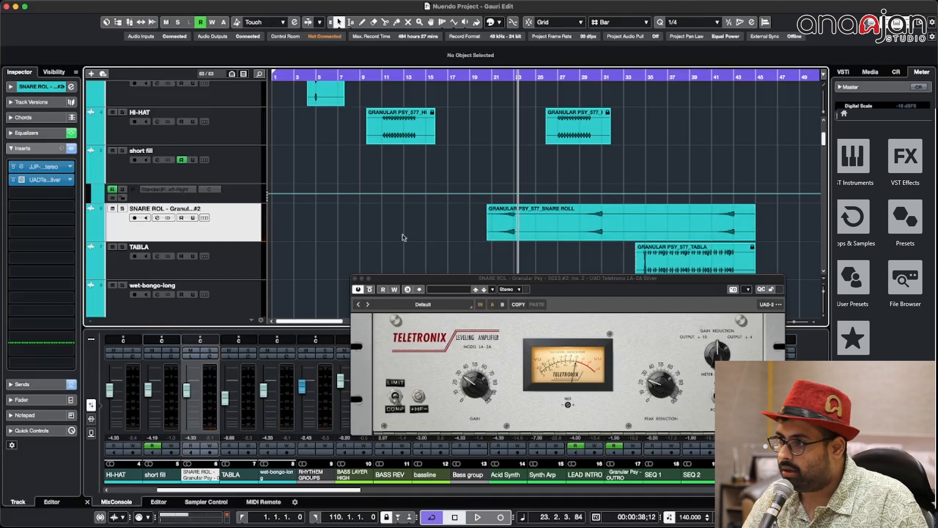
Select the TABLA track and audition its clip from just before bar 34, briefly soloing it, and stop playback.
{"action": "key", "text": "g"}
{"action": "scroll", "coordinate": [376, 230], "scroll_direction": "down", "scroll_amount": 3}
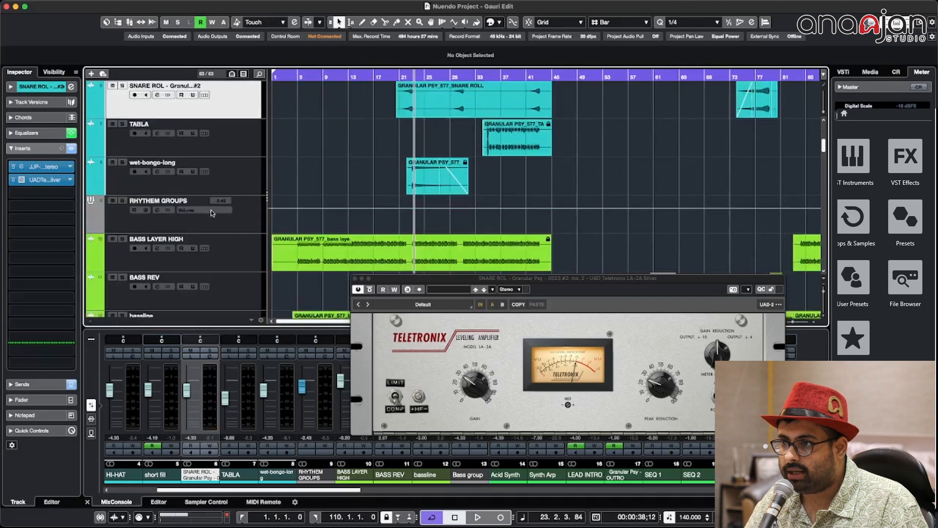
{"action": "scroll", "coordinate": [209, 205], "scroll_direction": "up", "scroll_amount": 1}
{"action": "left_click", "coordinate": [234, 177]}
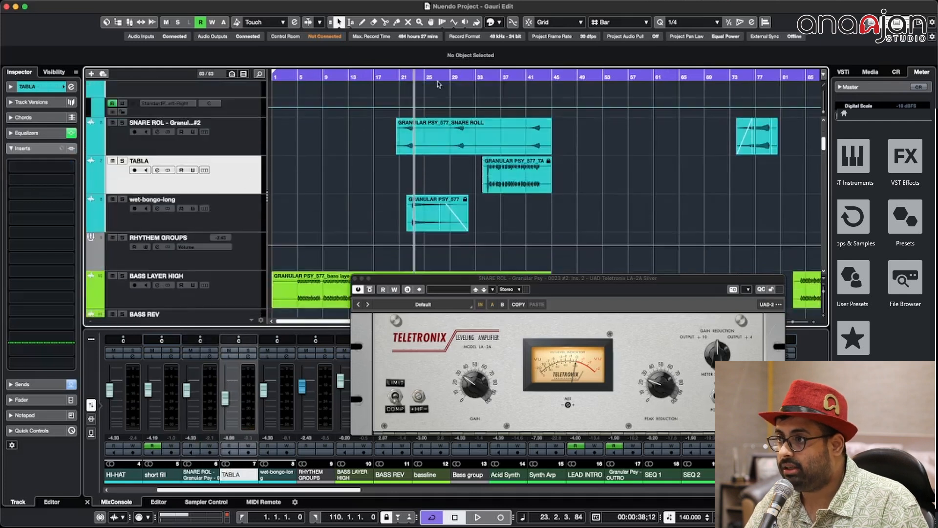
{"action": "left_click", "coordinate": [481, 78]}
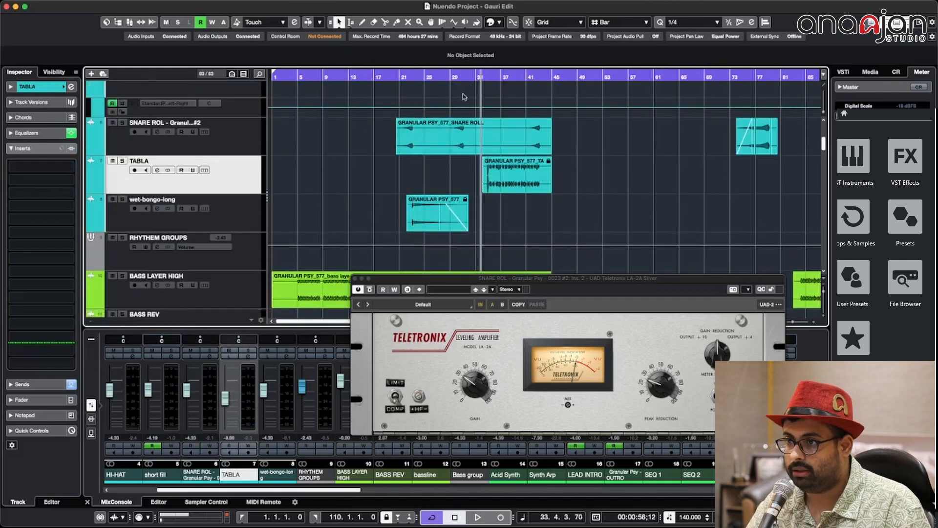
{"action": "key", "text": "space"}
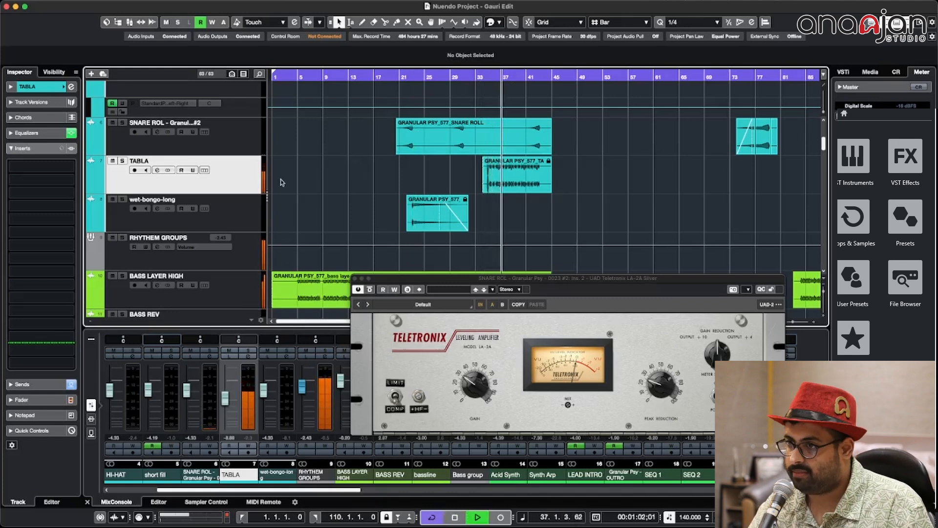
{"action": "key", "text": "s"}
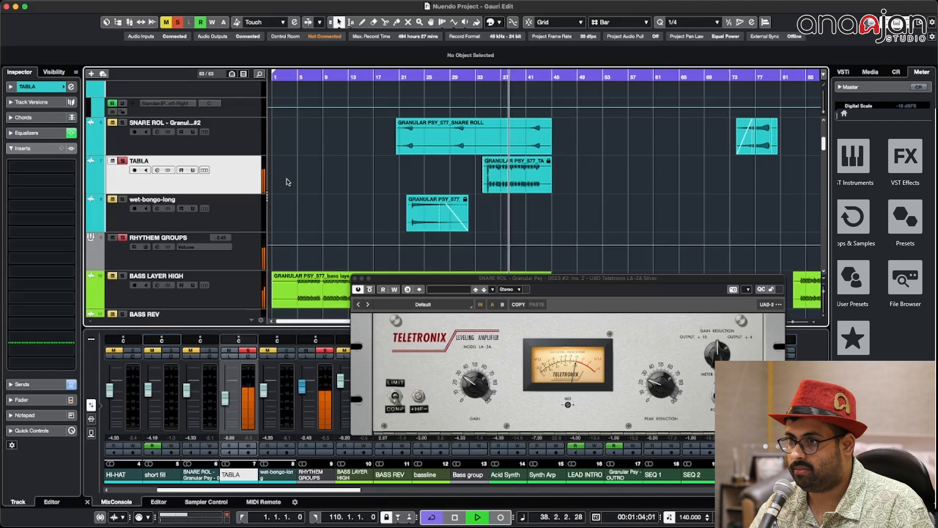
{"action": "key", "text": "s"}
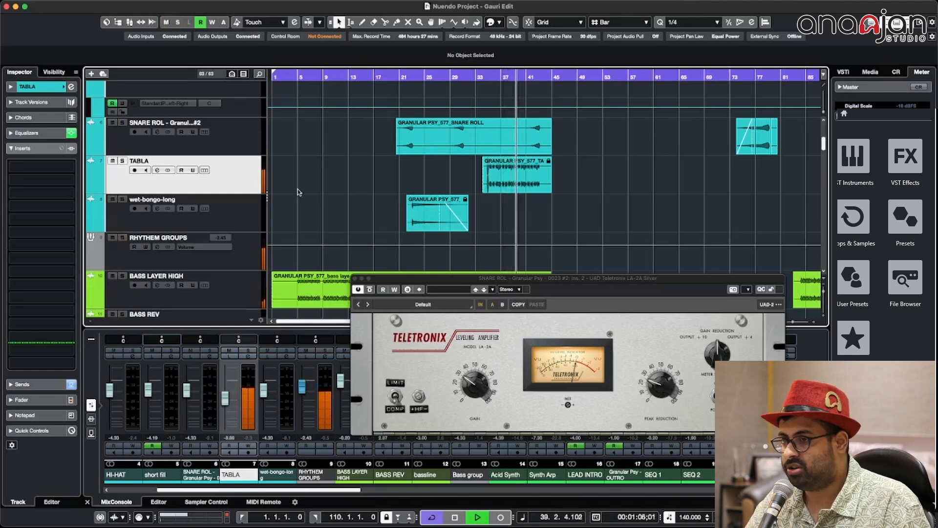
{"action": "key", "text": "space"}
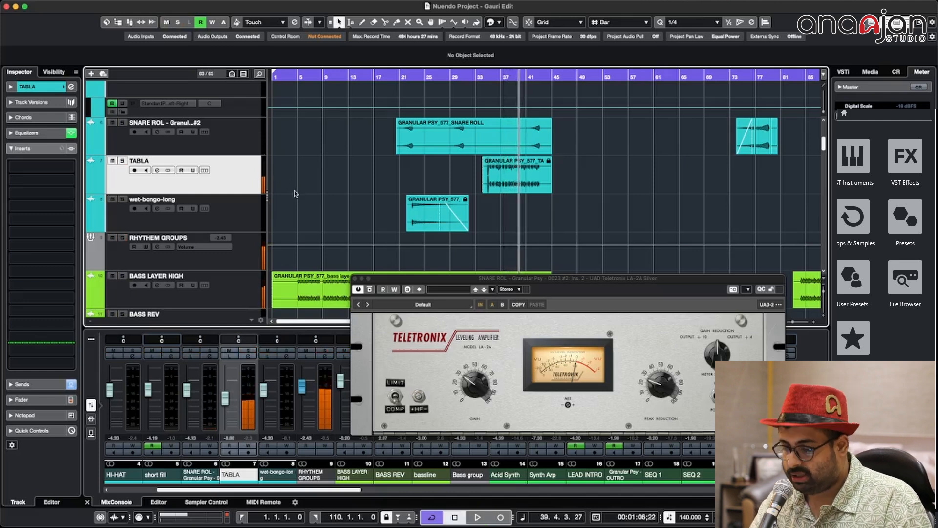
Examine the TABLA clip's waveform up close and place the playhead near its start, around bar 34.
{"action": "key", "text": "h"}
{"action": "key", "text": "h"}
{"action": "key", "text": "h"}
{"action": "key", "text": "h"}
{"action": "key", "text": "h"}
{"action": "key", "text": "shift+h"}
{"action": "key", "text": "shift+h"}
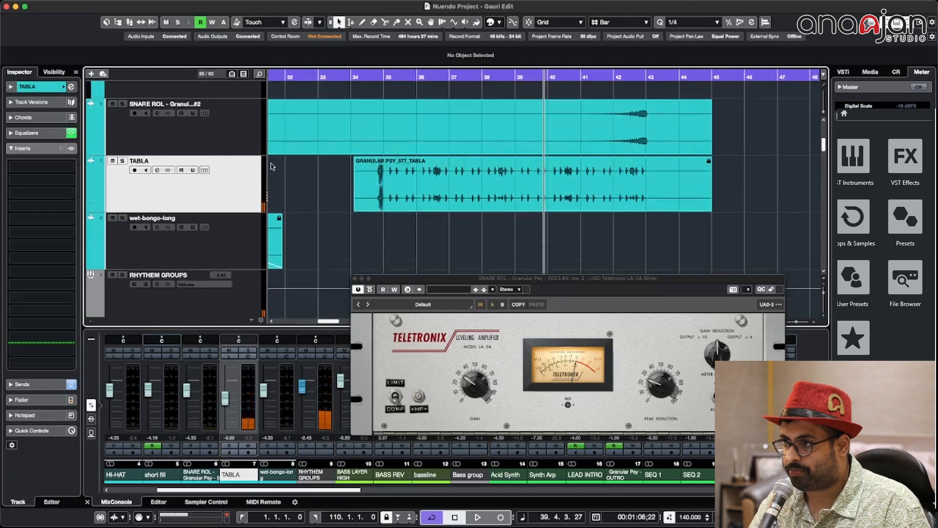
{"action": "left_click", "coordinate": [371, 76]}
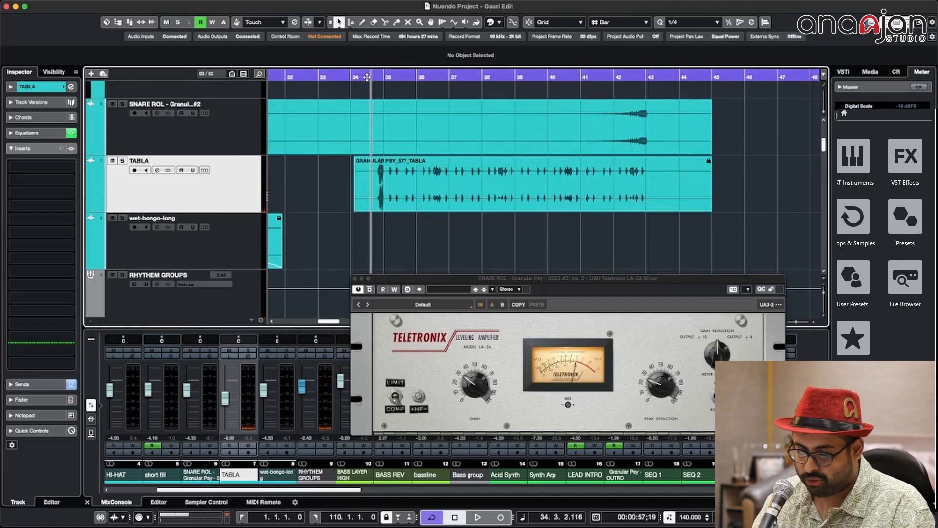
Solo the wet-bongo-long track, audition its clip from around bar 22, and stop playback.
{"action": "key", "text": "g"}
{"action": "key", "text": "g"}
{"action": "key", "text": "g"}
{"action": "key", "text": "g"}
{"action": "key", "text": "g"}
{"action": "scroll", "coordinate": [444, 175], "scroll_direction": "down", "scroll_amount": 1}
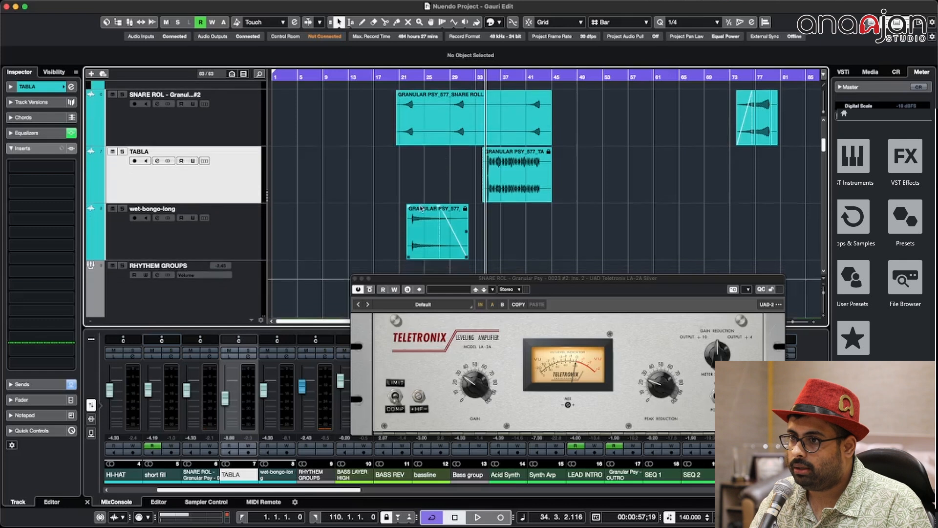
{"action": "key", "text": "g"}
{"action": "key", "text": "g"}
{"action": "key", "text": "g"}
{"action": "key", "text": "shift+g"}
{"action": "key", "text": "shift+g"}
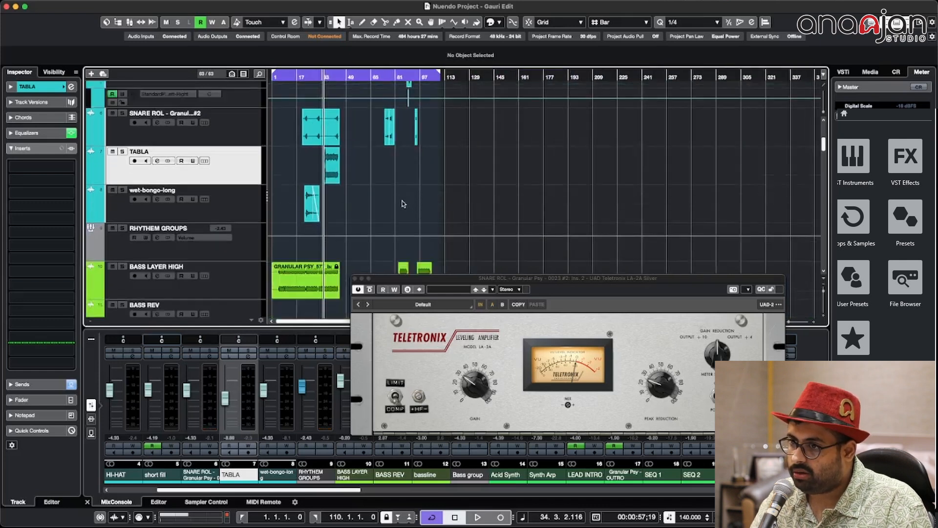
{"action": "left_click", "coordinate": [158, 170]}
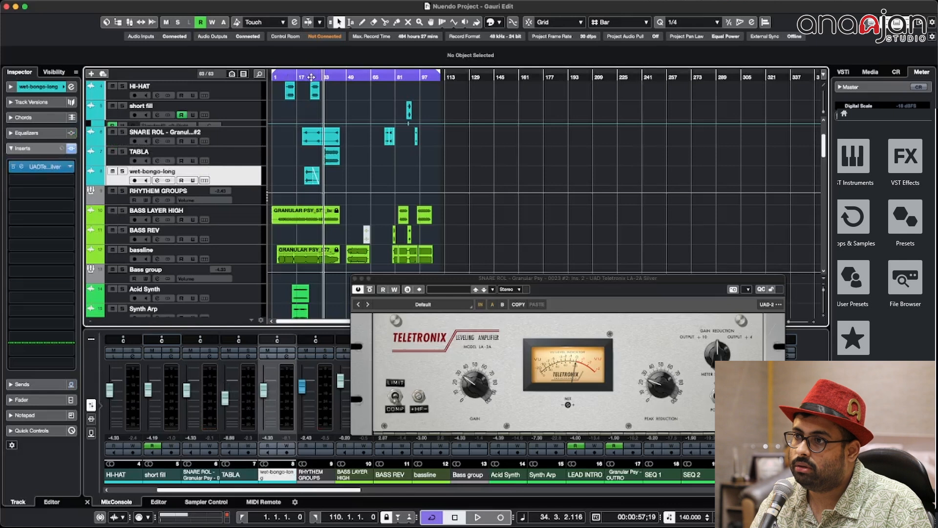
{"action": "left_click_drag", "start_coordinate": [314, 74], "coordinate": [304, 75]}
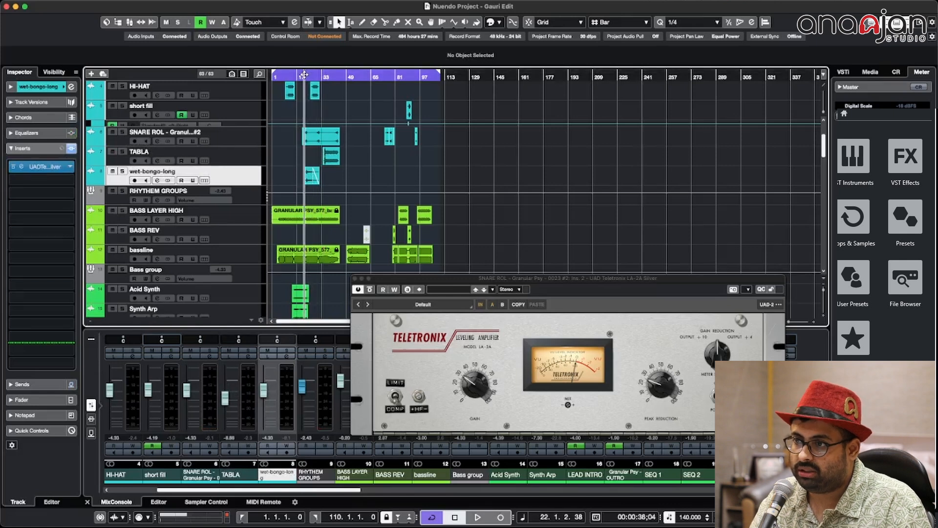
{"action": "key", "text": "s"}
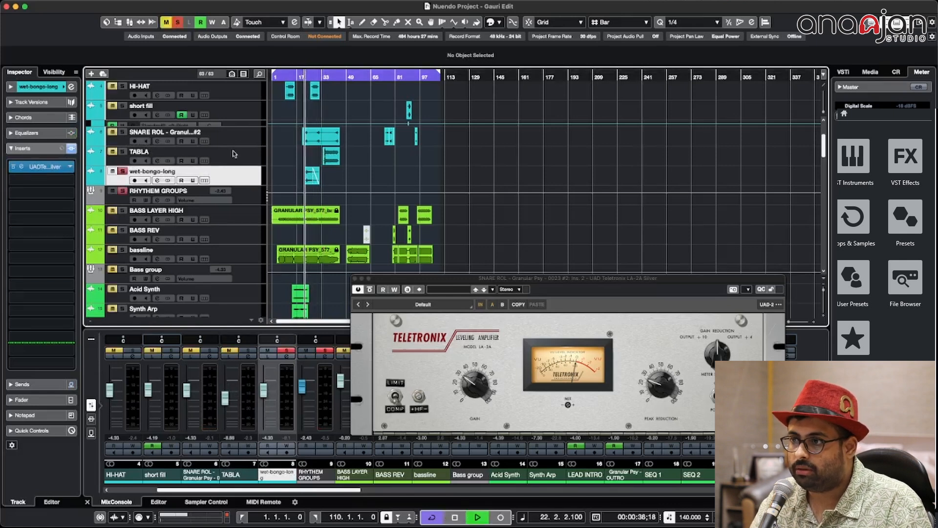
{"action": "key", "text": "space"}
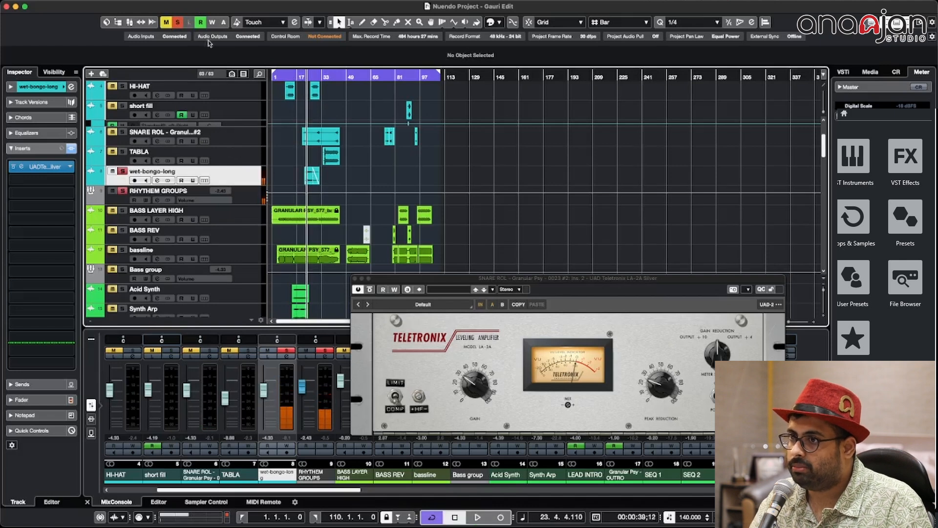
Clear all solos, play the full mix from around bar 19, and stop playback.
{"action": "left_click", "coordinate": [301, 77]}
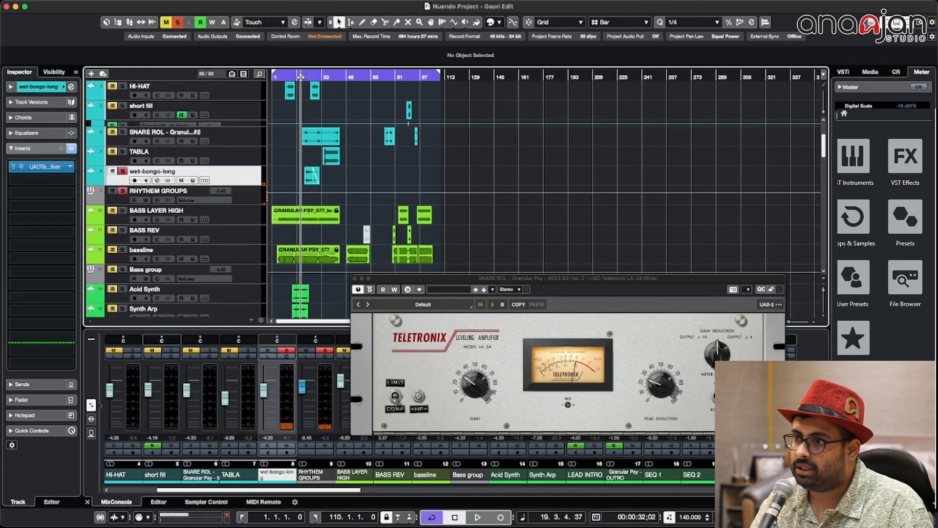
{"action": "left_click", "coordinate": [178, 22]}
{"action": "key", "text": "space"}
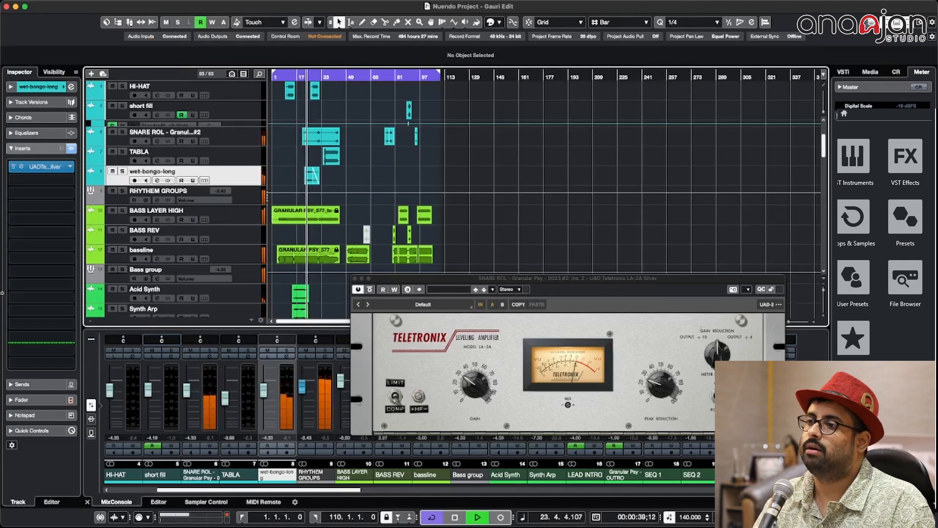
{"action": "scroll", "coordinate": [161, 210], "scroll_direction": "down", "scroll_amount": 1}
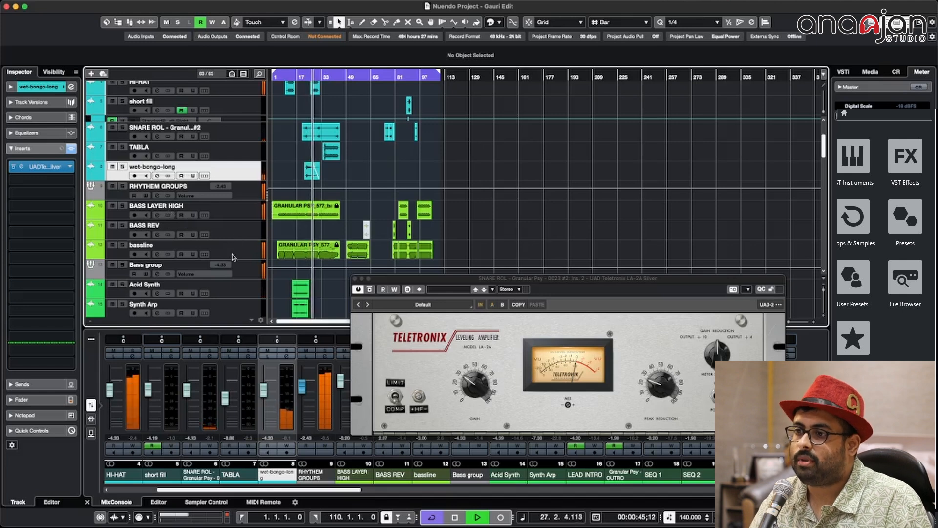
{"action": "key", "text": "space"}
Solo the BASS LAYER HIGH track and hide the open automation lanes of the GRANULAR PSY and short fill tracks.
{"action": "left_click", "coordinate": [234, 210]}
{"action": "key", "text": "s"}
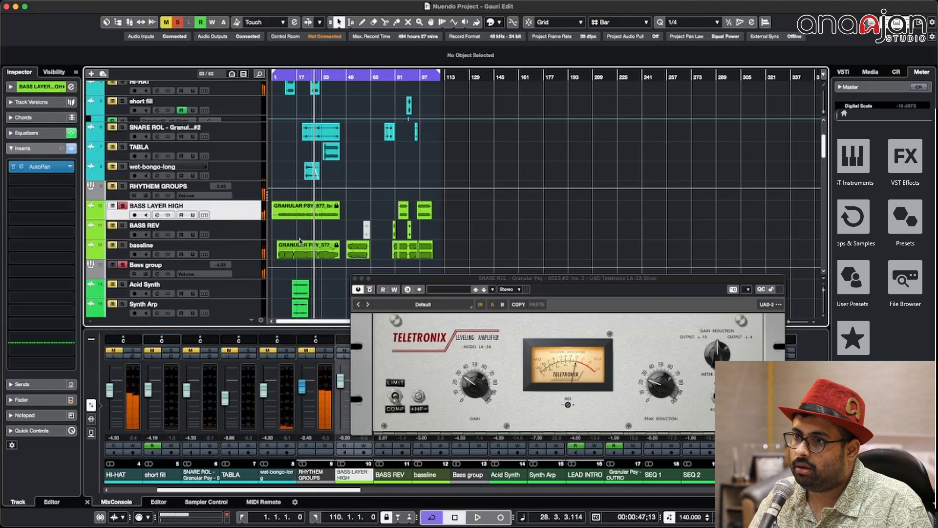
{"action": "scroll", "coordinate": [195, 195], "scroll_direction": "up", "scroll_amount": 4}
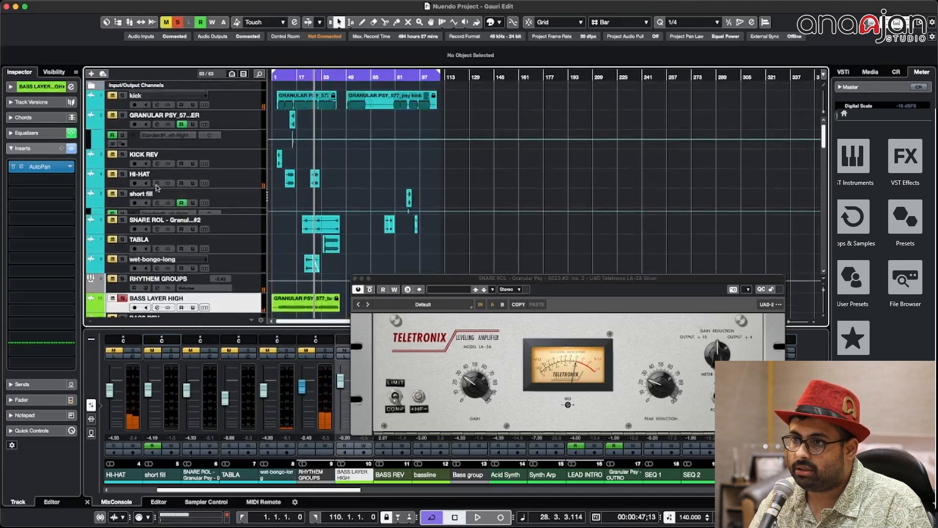
{"action": "left_click", "coordinate": [91, 122]}
{"action": "left_click", "coordinate": [90, 185]}
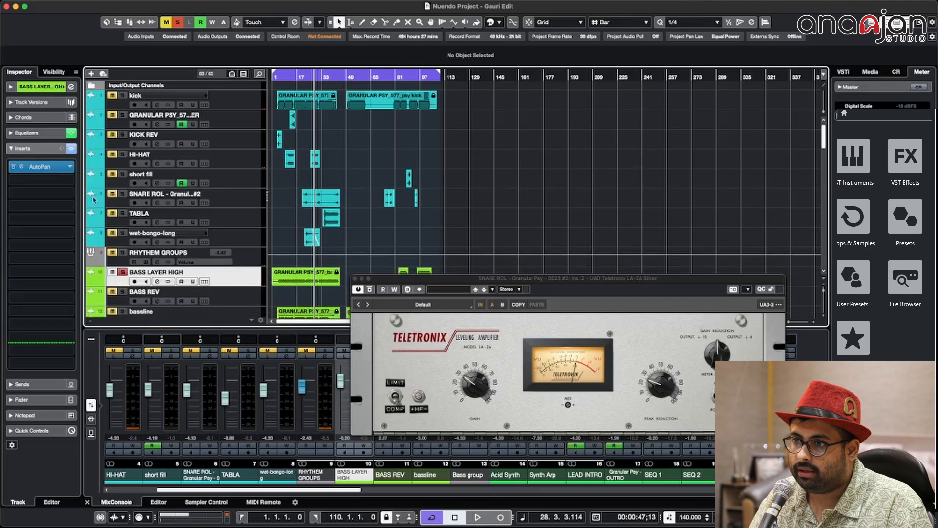
Move the solo from BASS LAYER HIGH to the RHYTHEM GROUPS channel, start playback, and select that group.
{"action": "left_click", "coordinate": [122, 272]}
{"action": "left_click", "coordinate": [122, 253]}
{"action": "key", "text": "space"}
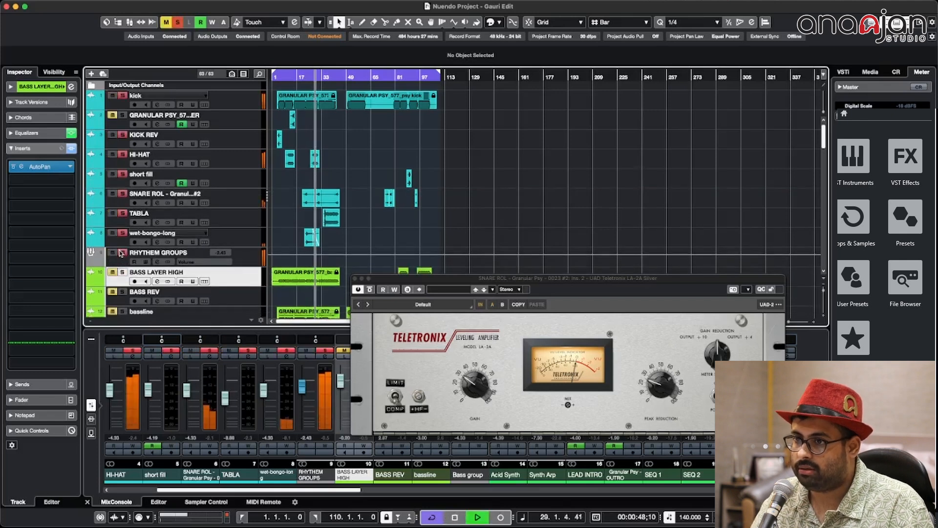
{"action": "left_click", "coordinate": [151, 253]}
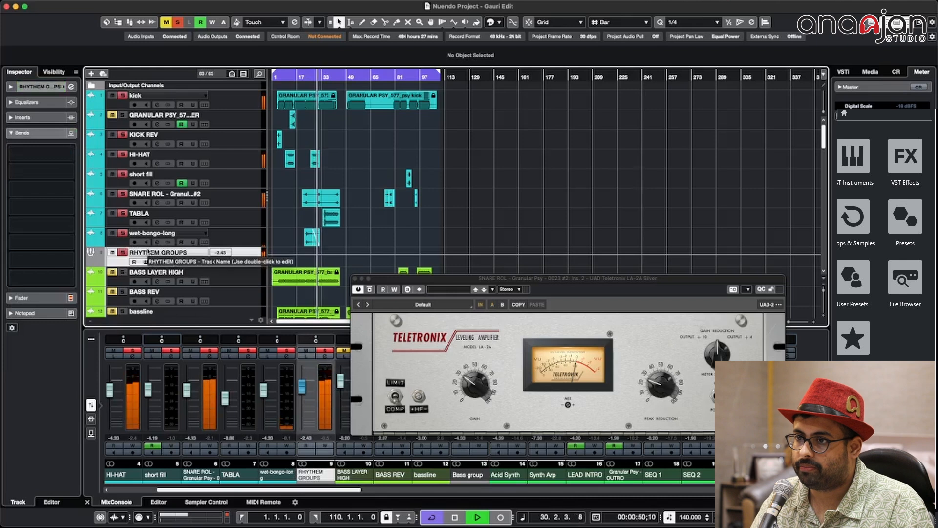
Stop playback of the RHYTHEM GROUPS channel and move the playback position to around bar 87.
{"action": "mouse_move", "coordinate": [14, 243]}
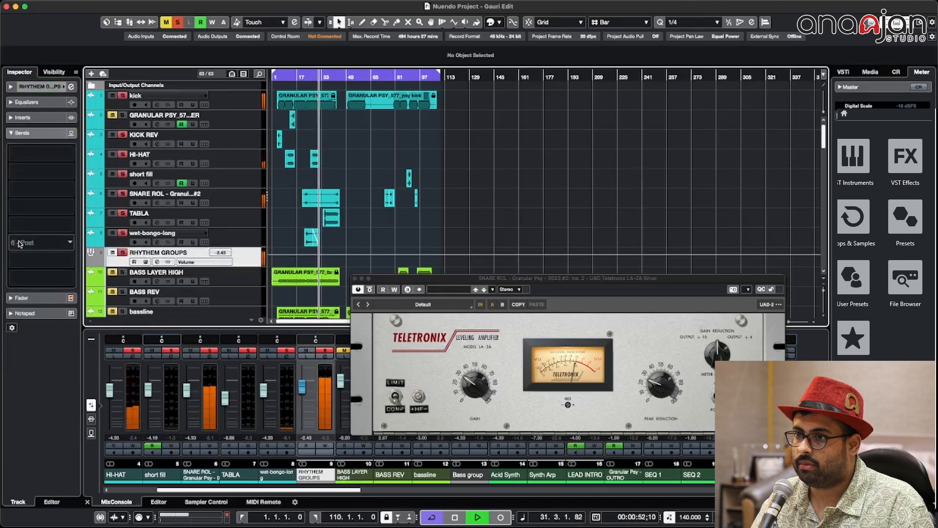
{"action": "key", "text": "space"}
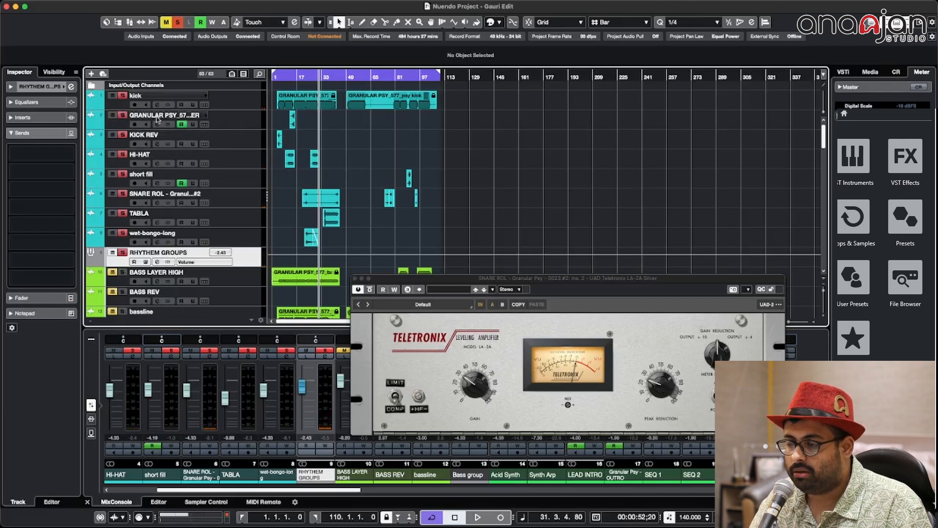
{"action": "left_click_drag", "start_coordinate": [303, 77], "coordinate": [405, 139]}
Move the solo from RHYTHEM GROUPS to BASS LAYER HIGH and play from near the start of the arrangement.
{"action": "scroll", "coordinate": [205, 148], "scroll_direction": "down", "scroll_amount": 3}
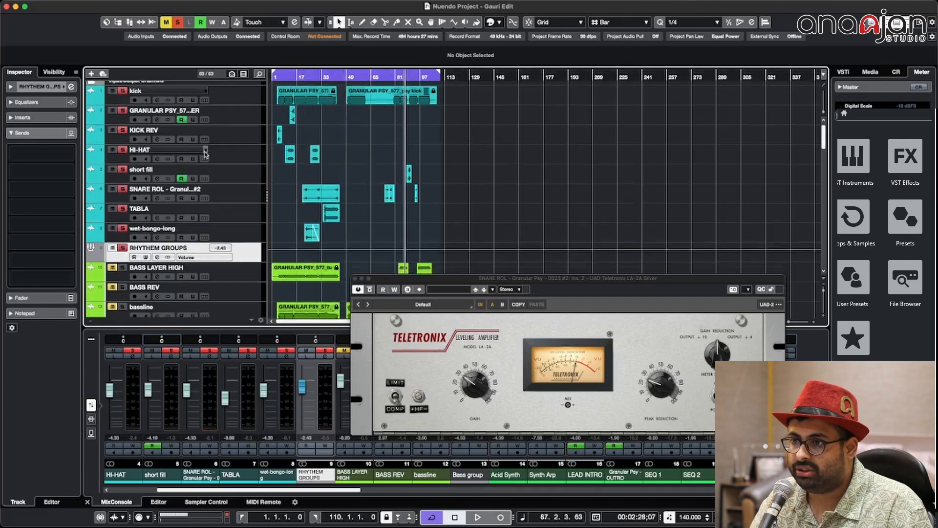
{"action": "scroll", "coordinate": [175, 184], "scroll_direction": "down", "scroll_amount": 1}
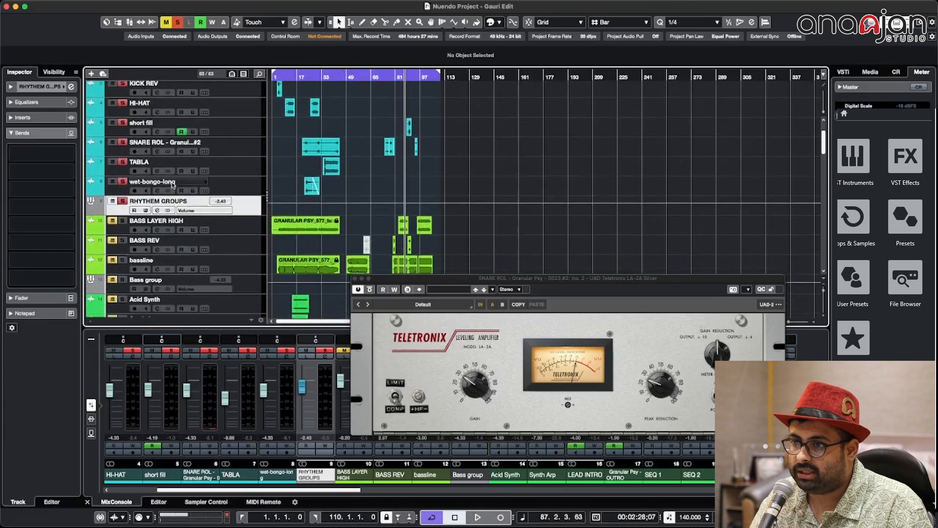
{"action": "left_click", "coordinate": [124, 217]}
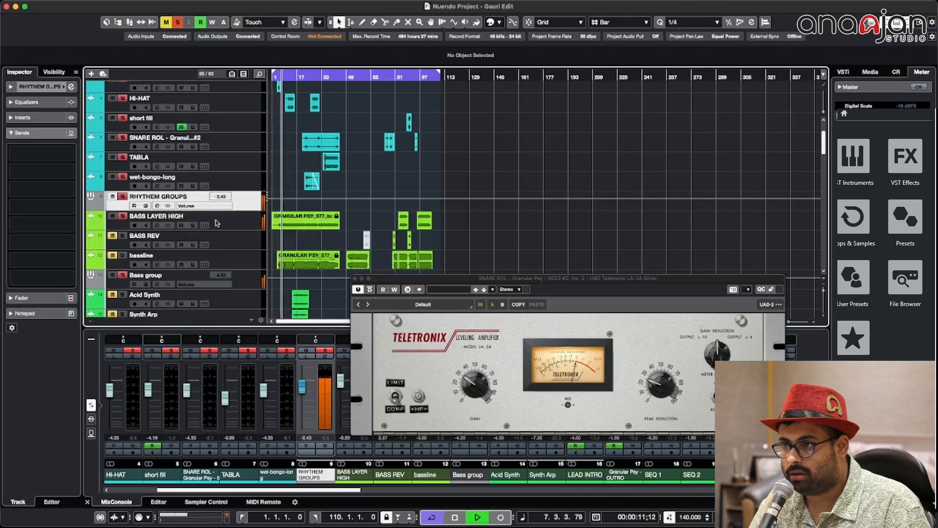
{"action": "left_click", "coordinate": [123, 197]}
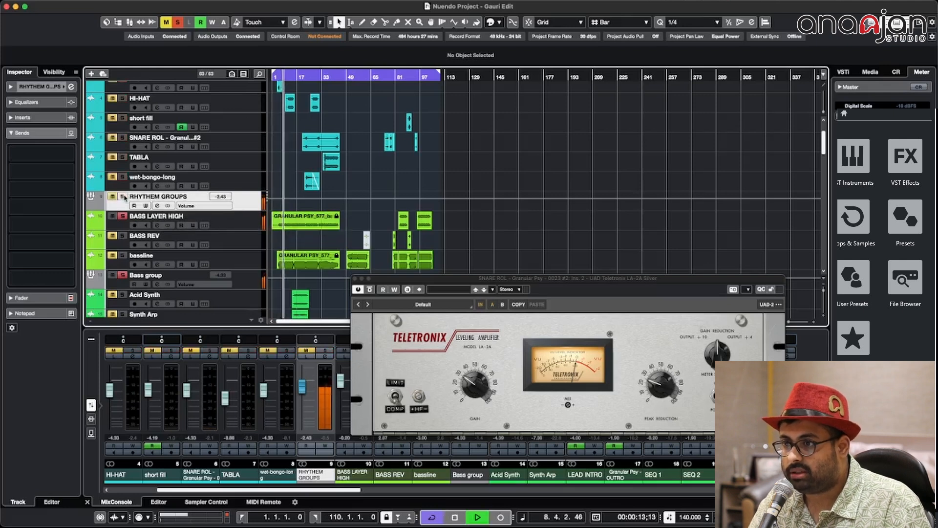
Zoom the timeline in on the bass clips and add the bassline track to the solo during playback.
{"action": "key", "text": "shift+h"}
{"action": "key", "text": "h"}
{"action": "key", "text": "h"}
{"action": "scroll", "coordinate": [172, 173], "scroll_direction": "down", "scroll_amount": 1}
{"action": "scroll", "coordinate": [172, 174], "scroll_direction": "down", "scroll_amount": 5}
{"action": "scroll", "coordinate": [173, 176], "scroll_direction": "up", "scroll_amount": 4}
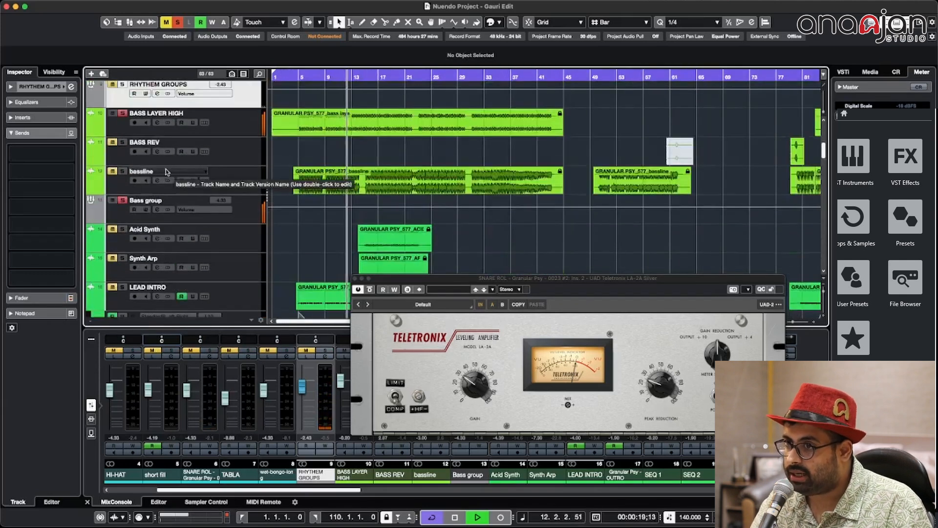
{"action": "left_click", "coordinate": [123, 171]}
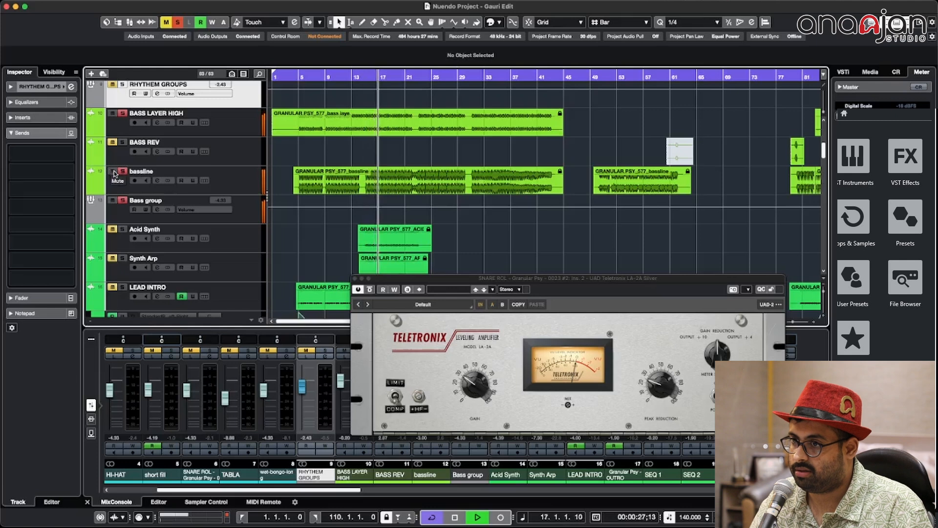
Stop playback, clear all solos, and play the full mix from around bar 18.
{"action": "key", "text": "space"}
{"action": "left_click", "coordinate": [176, 23]}
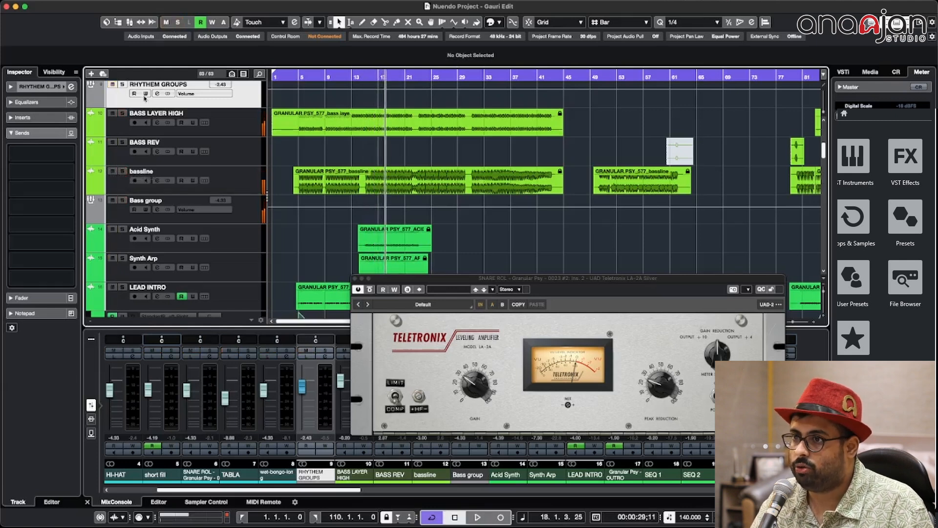
{"action": "key", "text": "space"}
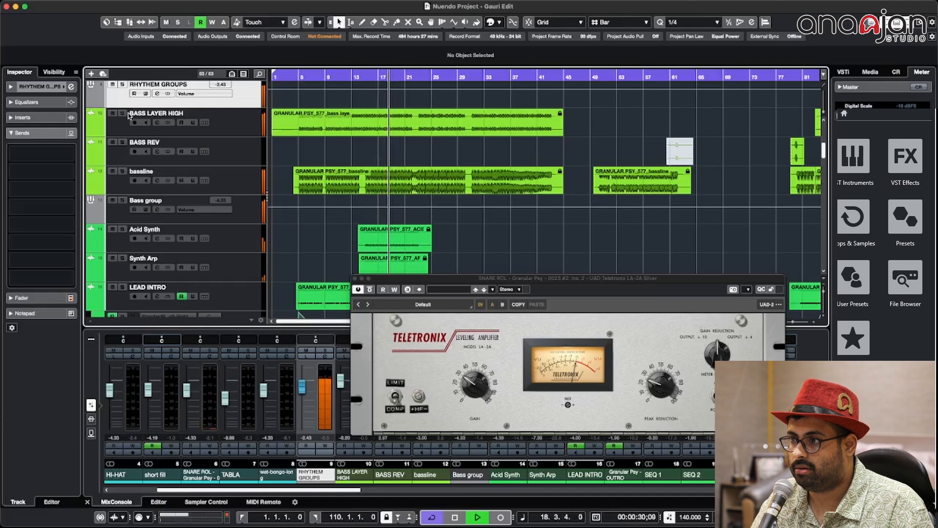
Solo the bassline track, add BASS LAYER HIGH to the solo, and stop playback around bar 27.
{"action": "left_click", "coordinate": [123, 173]}
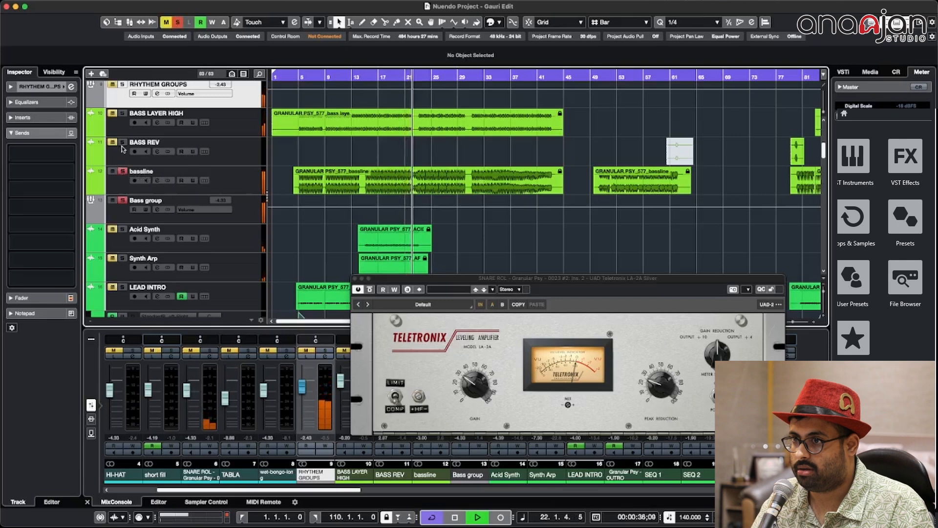
{"action": "left_click", "coordinate": [123, 114]}
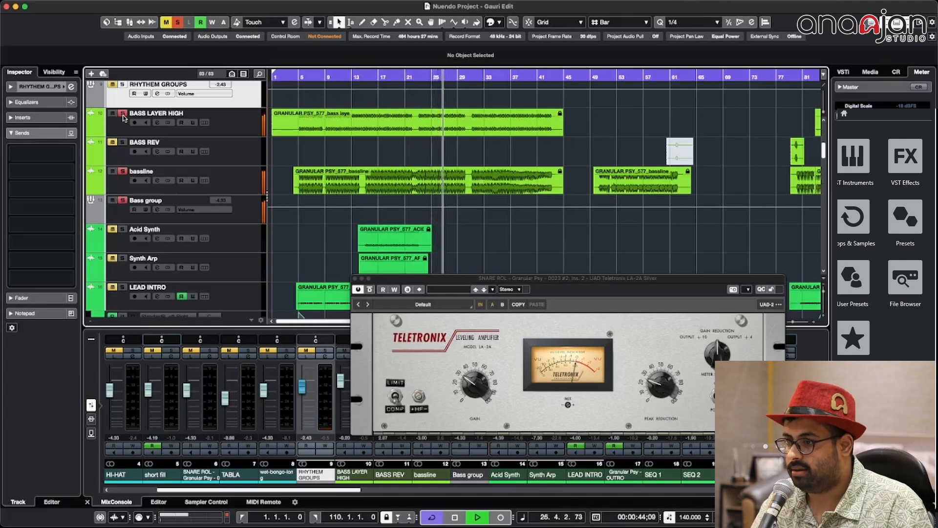
{"action": "key", "text": "space"}
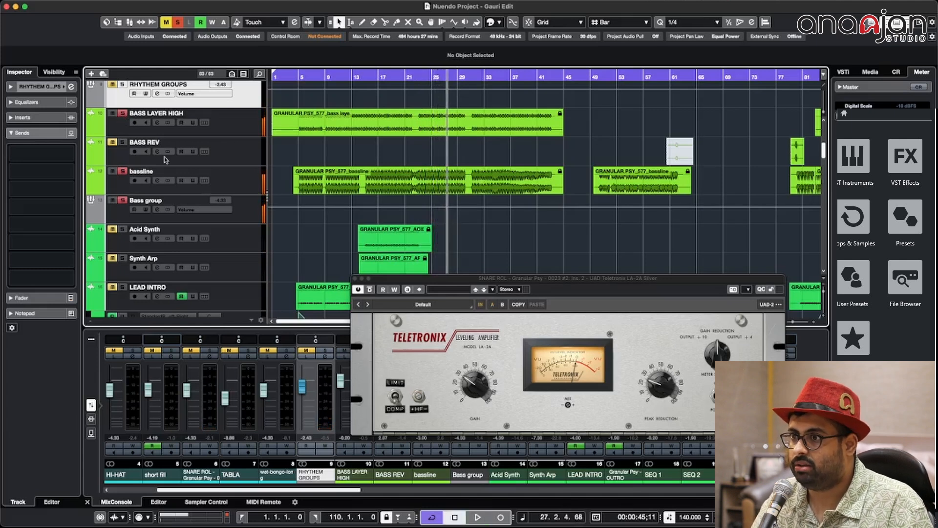
Inspect the AutoPan insert of the BASS LAYER HIGH track during a short playback and close its window.
{"action": "left_click", "coordinate": [232, 133]}
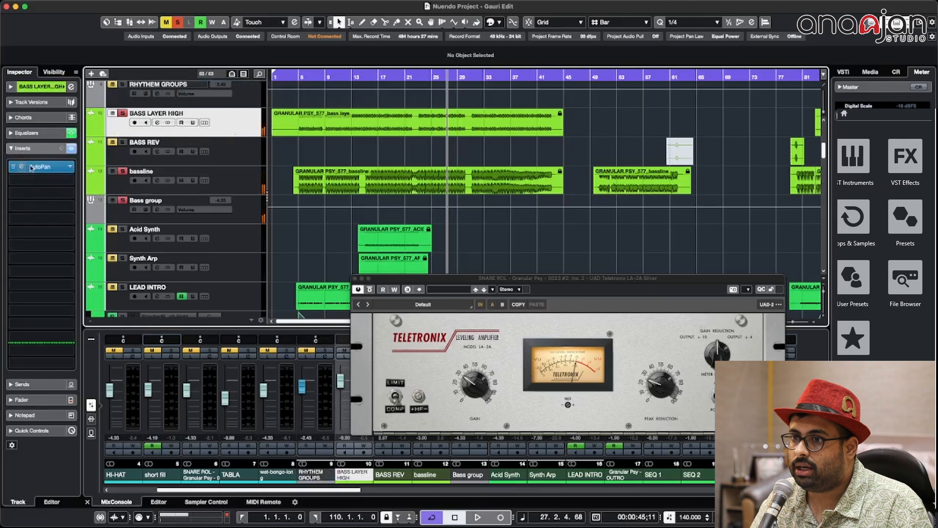
{"action": "left_click", "coordinate": [23, 166]}
{"action": "key", "text": "space"}
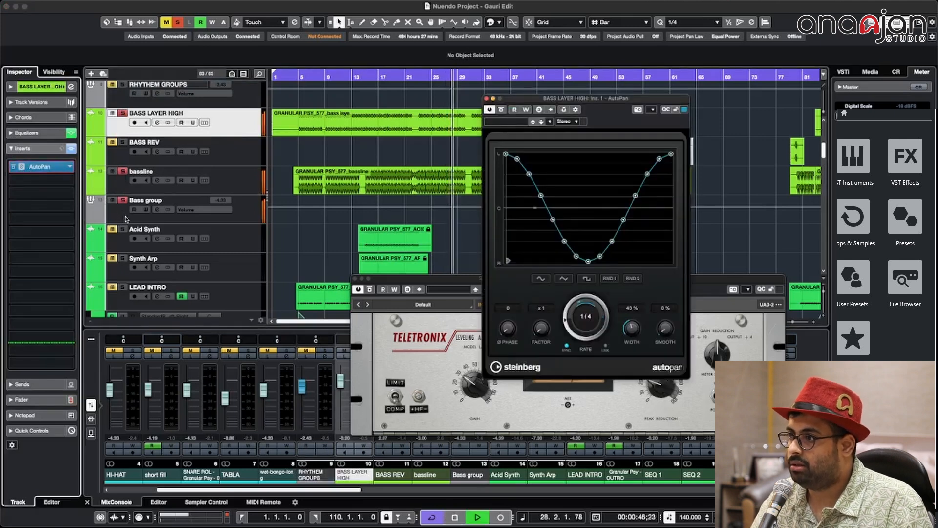
{"action": "key", "text": "space"}
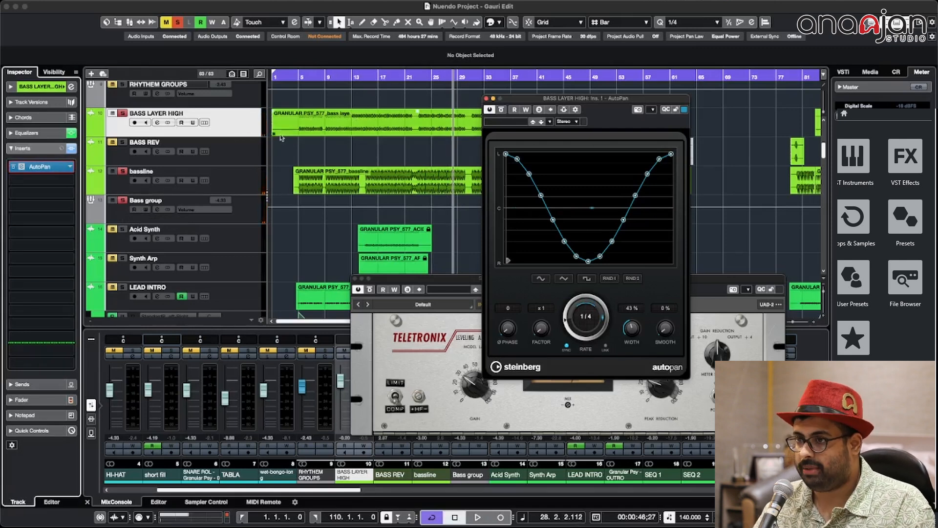
{"action": "left_click", "coordinate": [226, 123]}
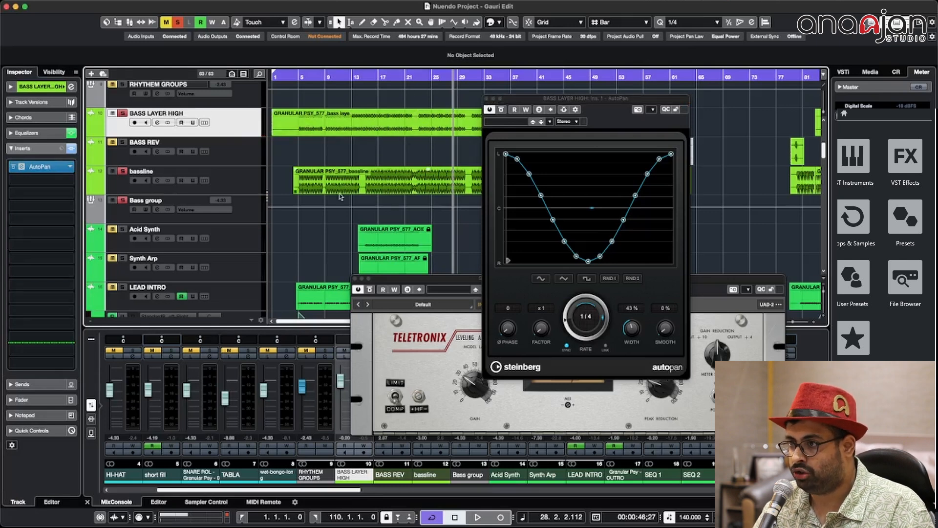
{"action": "left_click", "coordinate": [486, 99]}
Audition the two soloed bass tracks briefly and inspect the bassline track's RBass Stereo insert.
{"action": "key", "text": "space"}
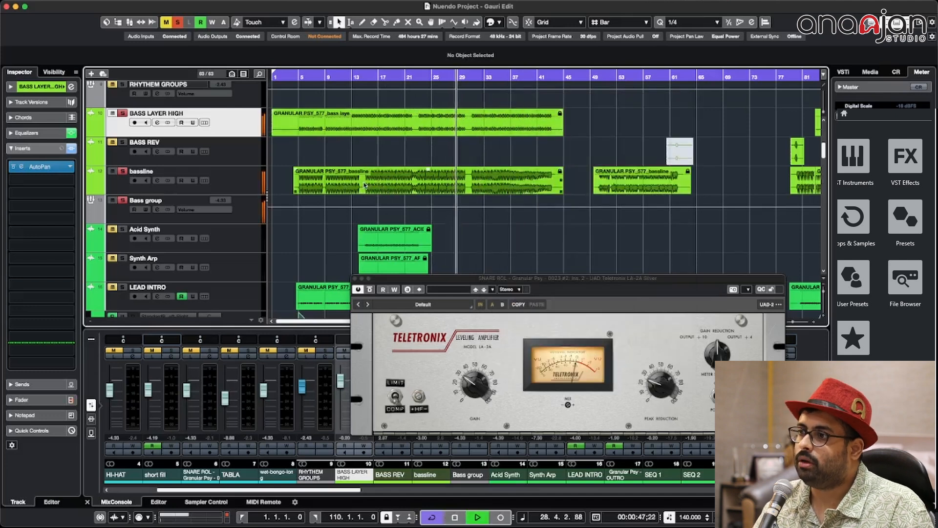
{"action": "key", "text": "space"}
{"action": "left_click", "coordinate": [239, 188]}
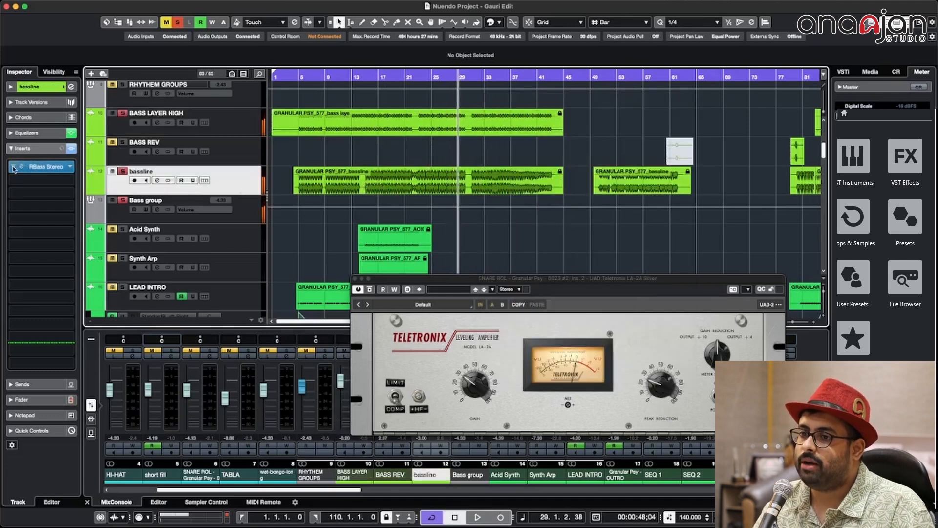
{"action": "left_click", "coordinate": [23, 167]}
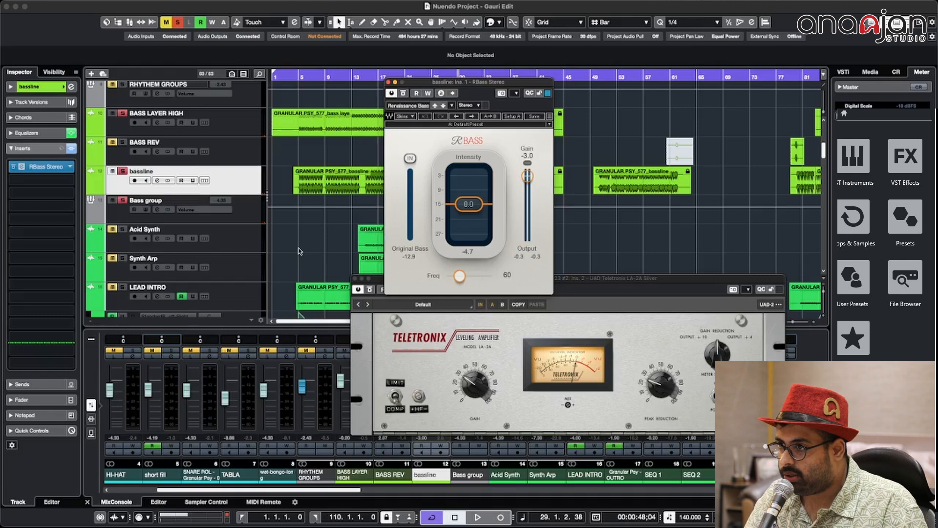
{"action": "left_click", "coordinate": [388, 83]}
{"action": "key", "text": "space"}
{"action": "left_click", "coordinate": [19, 166]}
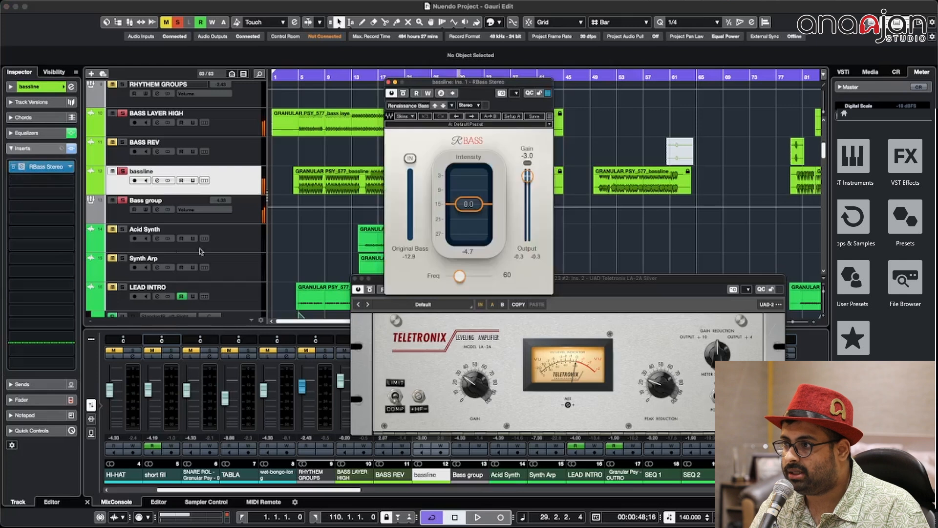
Open the kick track's RBass Stereo insert for comparison with the bassline's, and close both plug-in windows.
{"action": "scroll", "coordinate": [237, 227], "scroll_direction": "up", "scroll_amount": 5}
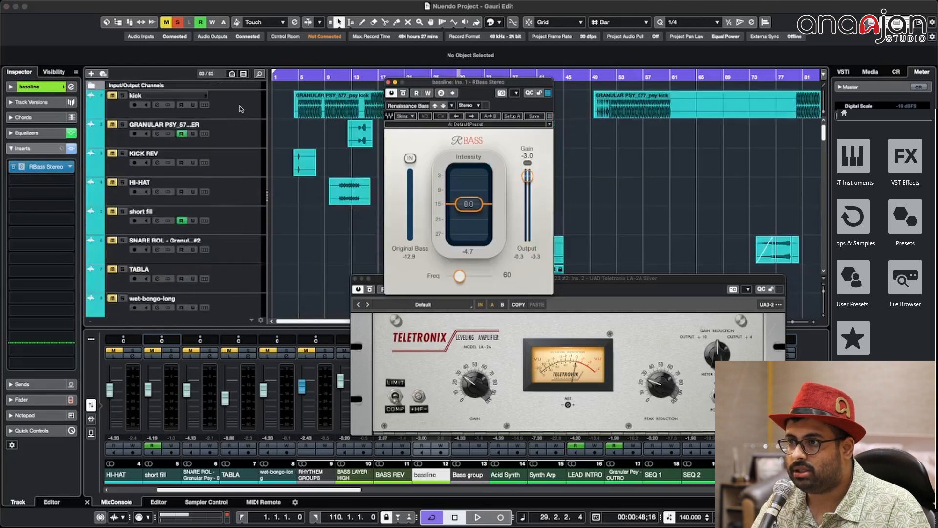
{"action": "left_click", "coordinate": [244, 111]}
{"action": "left_click", "coordinate": [19, 168]}
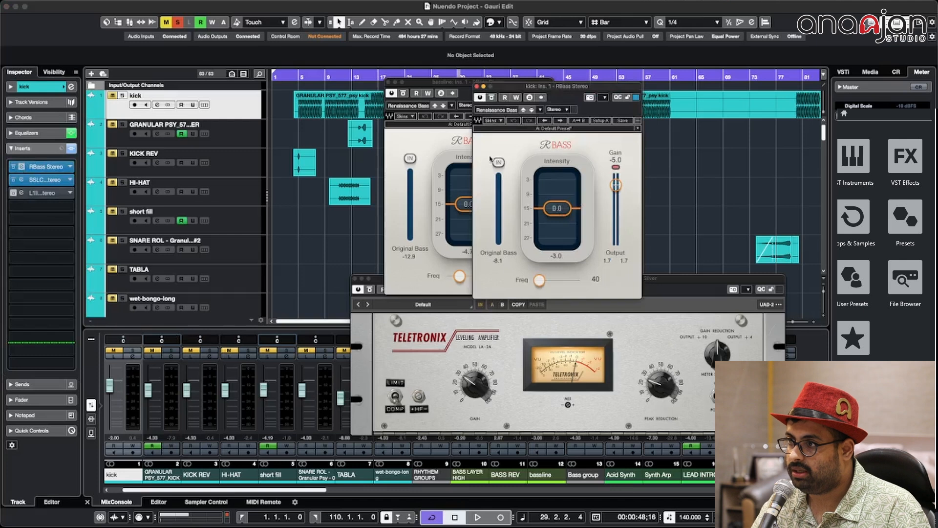
{"action": "left_click", "coordinate": [477, 87]}
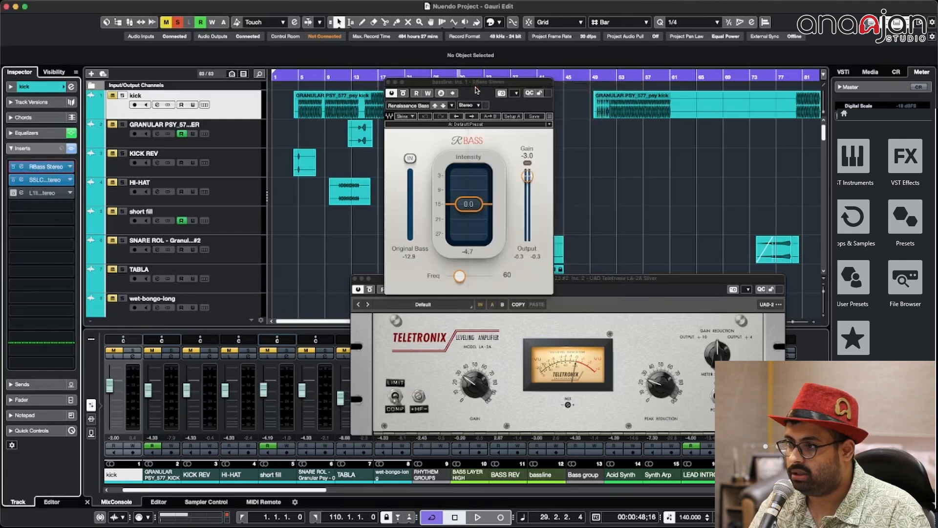
{"action": "left_click", "coordinate": [390, 83]}
Play the soloed bass tracks from around bar 29 and show their clips across the whole arrangement.
{"action": "scroll", "coordinate": [410, 174], "scroll_direction": "down", "scroll_amount": 10}
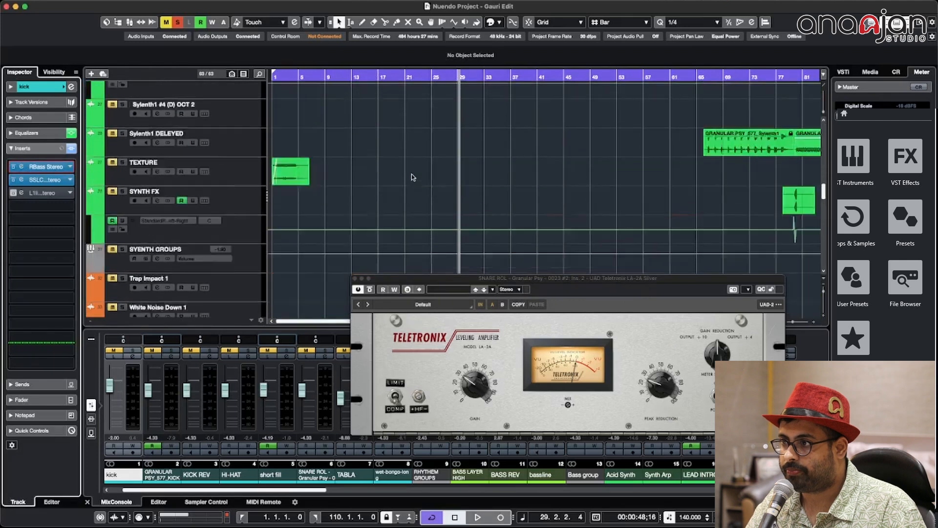
{"action": "scroll", "coordinate": [411, 177], "scroll_direction": "up", "scroll_amount": 10}
{"action": "scroll", "coordinate": [412, 176], "scroll_direction": "down", "scroll_amount": 5}
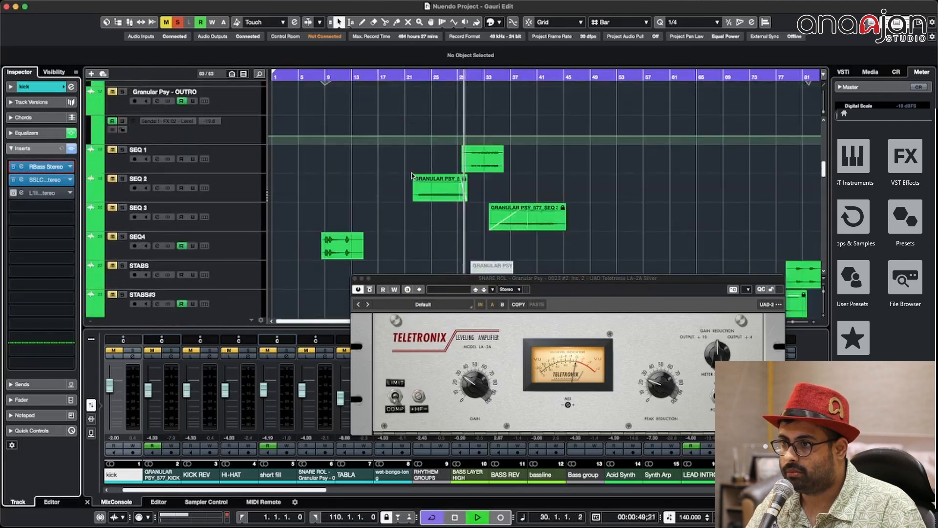
{"action": "scroll", "coordinate": [412, 176], "scroll_direction": "up", "scroll_amount": 12}
{"action": "scroll", "coordinate": [412, 176], "scroll_direction": "down", "scroll_amount": 3}
{"action": "key", "text": "g"}
{"action": "key", "text": "g"}
{"action": "key", "text": "g"}
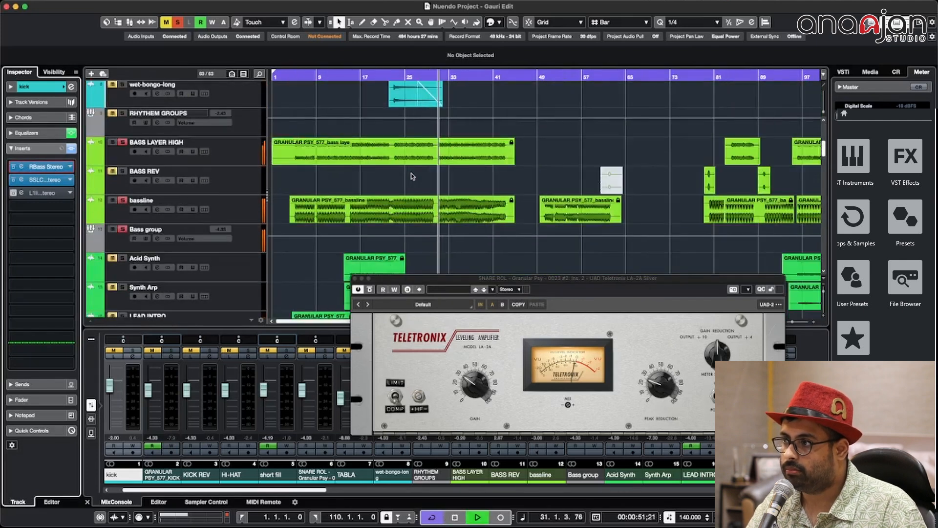
Move playback to around bar 79, zoom in closely on the BASS REV clip, and stop playback.
{"action": "left_click", "coordinate": [572, 77]}
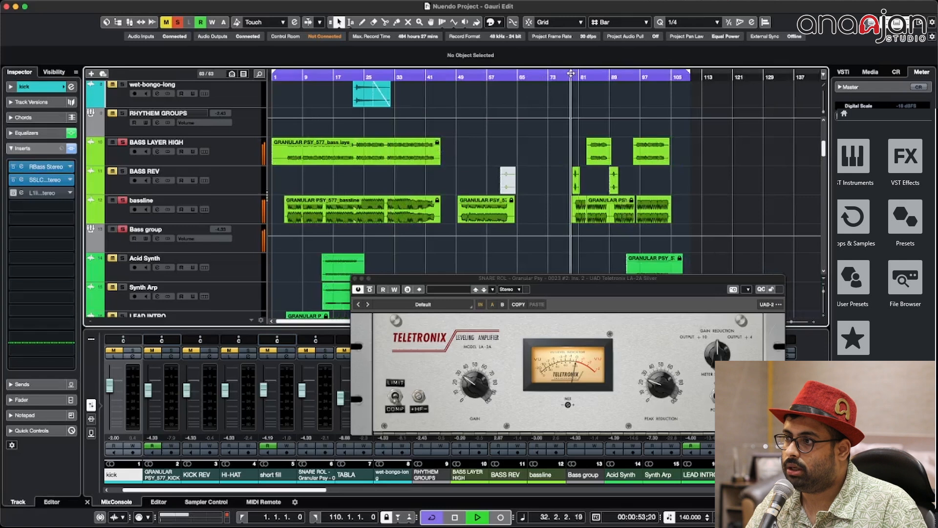
{"action": "key", "text": "h"}
{"action": "key", "text": "h"}
{"action": "key", "text": "h"}
{"action": "key", "text": "h"}
{"action": "key", "text": "h"}
{"action": "key", "text": "h"}
{"action": "key", "text": "h"}
{"action": "key", "text": "h"}
{"action": "key", "text": "h"}
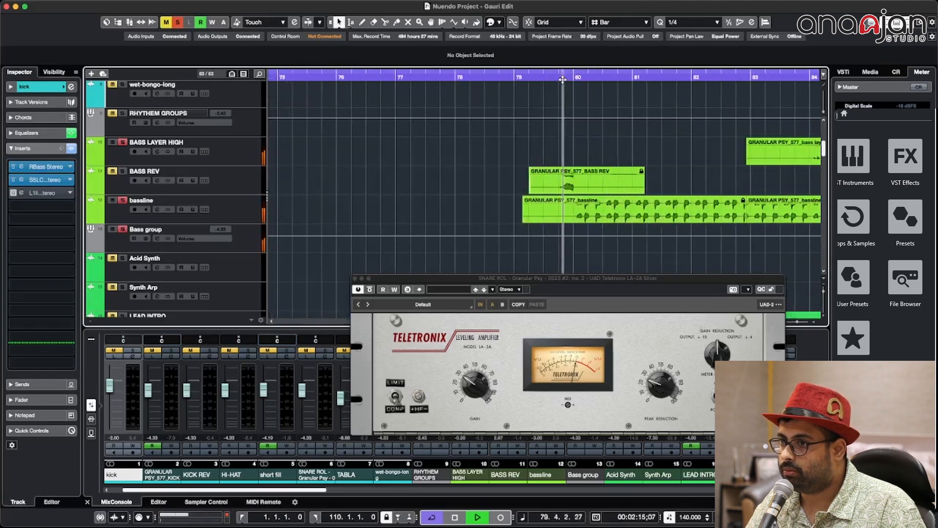
{"action": "key", "text": "space"}
Select and solo the BASS REV track, audition its clip from around bar 79, and stop playback.
{"action": "left_click", "coordinate": [227, 190]}
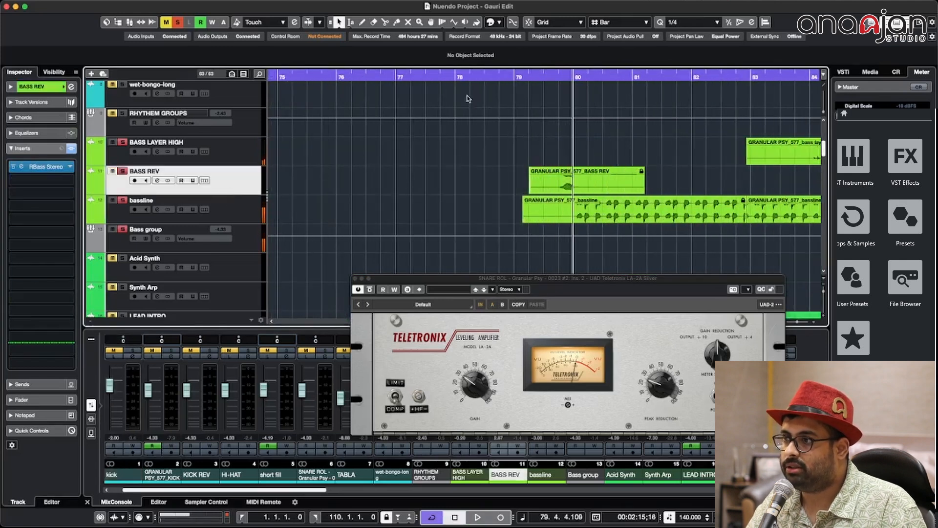
{"action": "left_click", "coordinate": [526, 77]}
{"action": "key", "text": "space"}
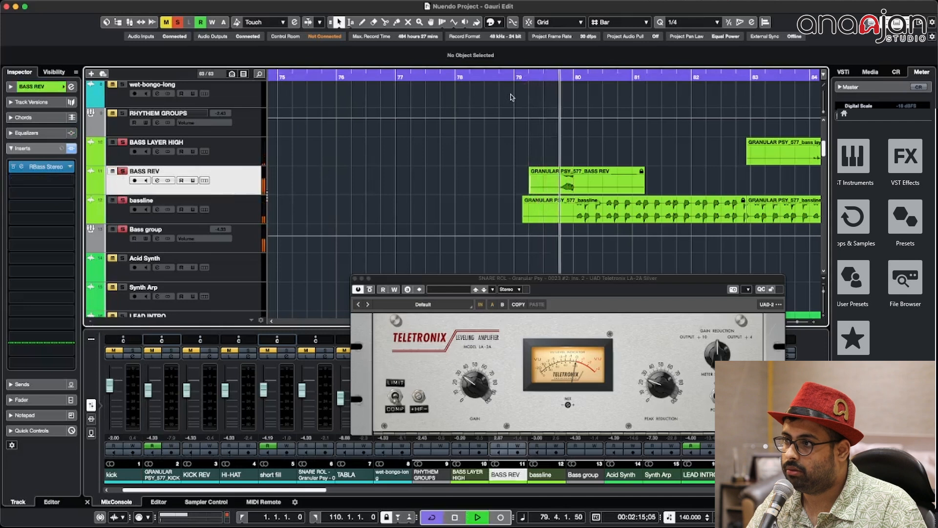
{"action": "key", "text": "space"}
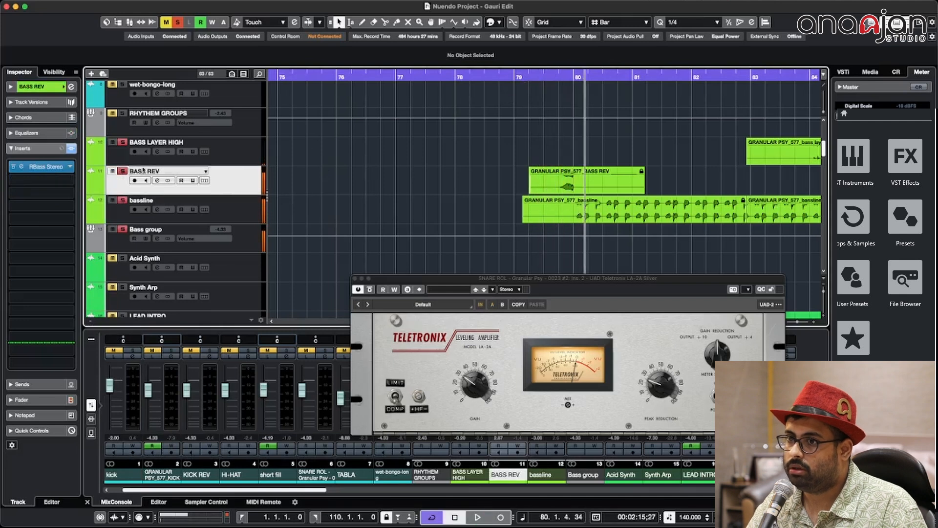
Inspect the RBass Stereo insert of the BASS REV track, closing and reopening its window.
{"action": "left_click", "coordinate": [22, 166]}
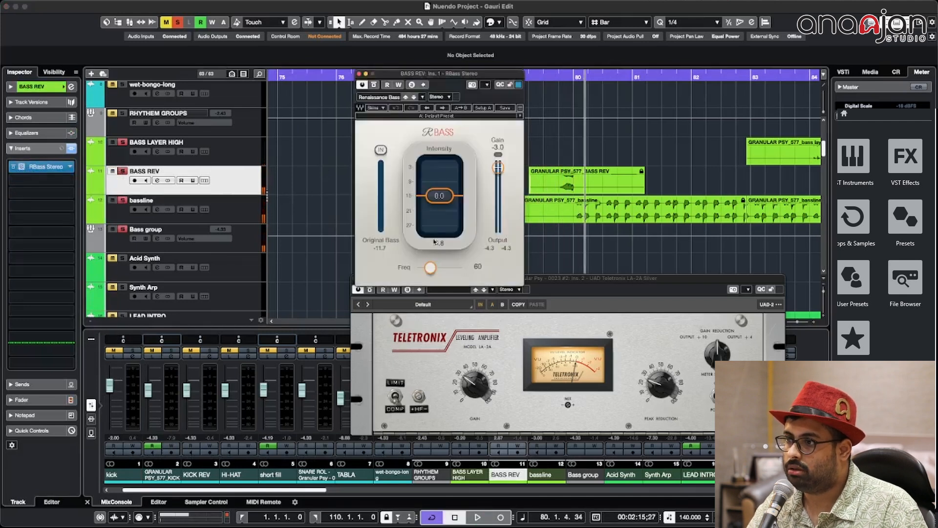
{"action": "left_click", "coordinate": [359, 74]}
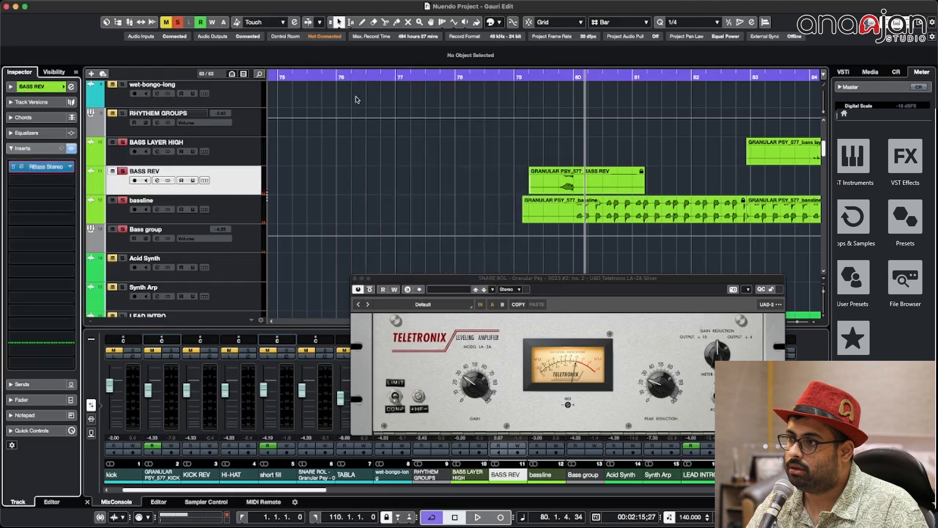
{"action": "left_click", "coordinate": [21, 167]}
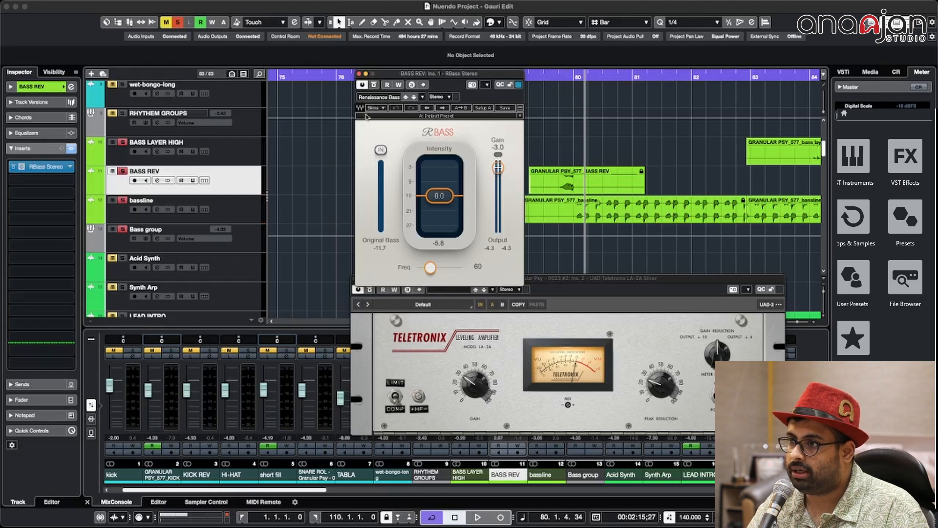
Close the RBass Stereo window and play the soloed bass tracks from around bar 80 with the surrounding clips in view.
{"action": "left_click", "coordinate": [359, 74]}
{"action": "key", "text": "space"}
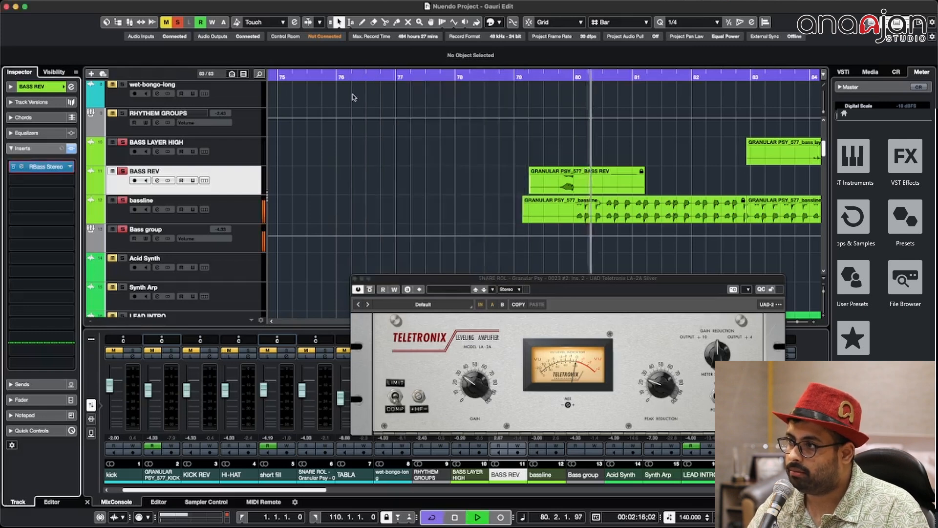
{"action": "key", "text": "g"}
{"action": "key", "text": "g"}
{"action": "key", "text": "g"}
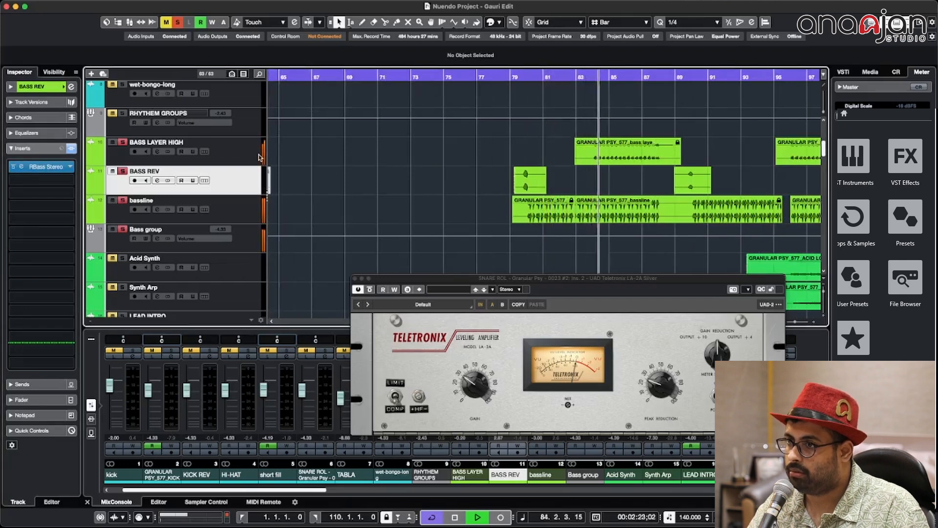
Audition the kick track together with the soloed bass tracks.
{"action": "scroll", "coordinate": [191, 168], "scroll_direction": "up", "scroll_amount": 5}
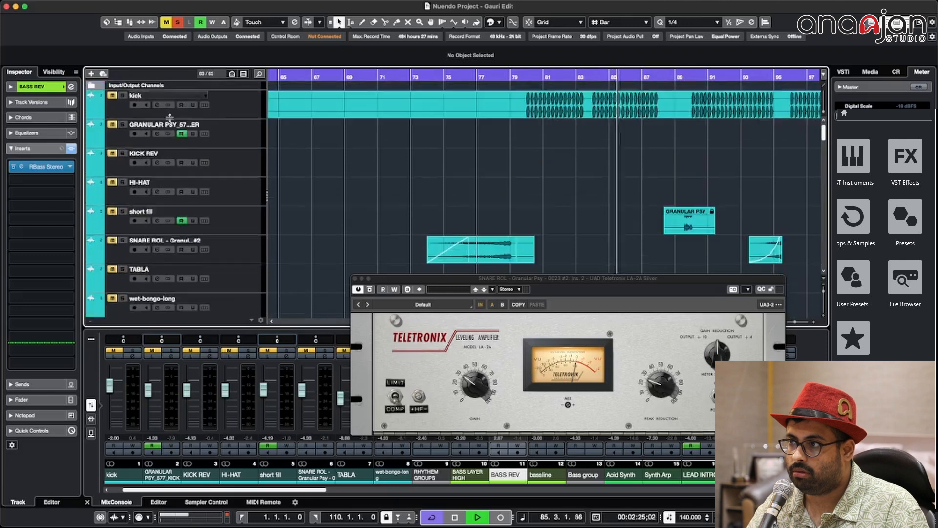
{"action": "left_click", "coordinate": [112, 96]}
{"action": "left_click", "coordinate": [124, 96]}
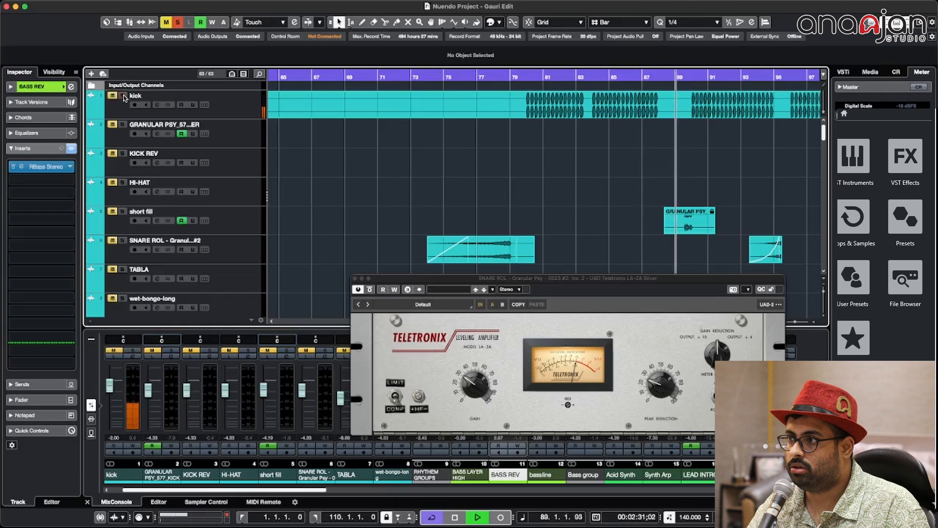
Stop playback around bar 89 and examine the rhythm, bass and synth tracks together in a compact overview.
{"action": "scroll", "coordinate": [458, 164], "scroll_direction": "down", "scroll_amount": 3}
{"action": "key", "text": "shift+g"}
{"action": "key", "text": "shift+g"}
{"action": "key", "text": "shift+g"}
{"action": "key", "text": "g"}
{"action": "key", "text": "g"}
{"action": "key", "text": "g"}
{"action": "key", "text": "g"}
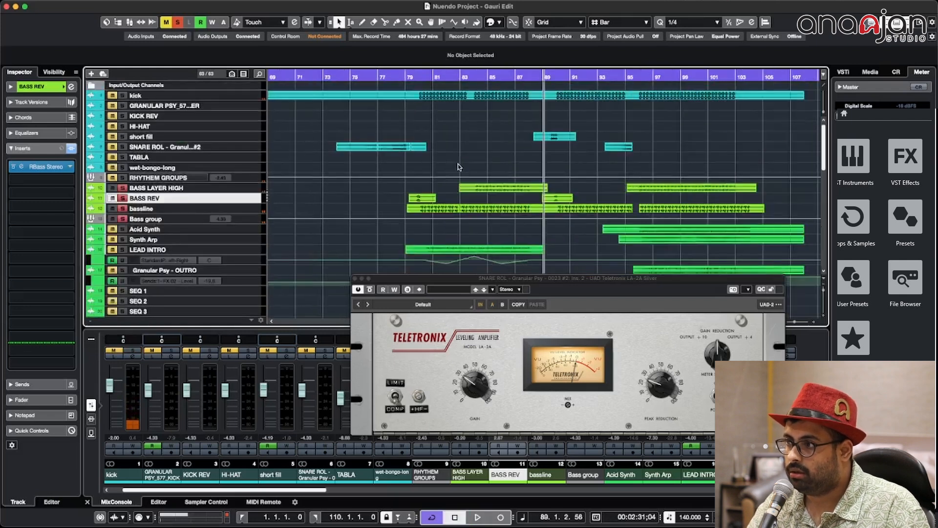
Show the bass and synth clips across the whole arrangement with taller track rows.
{"action": "key", "text": "shift+h"}
{"action": "key", "text": "h"}
{"action": "scroll", "coordinate": [455, 166], "scroll_direction": "down", "scroll_amount": 3}
{"action": "key", "text": "g"}
{"action": "key", "text": "g"}
{"action": "key", "text": "g"}
{"action": "key", "text": "g"}
{"action": "key", "text": "g"}
{"action": "key", "text": "g"}
{"action": "key", "text": "g"}
{"action": "key", "text": "g"}
{"action": "key", "text": "g"}
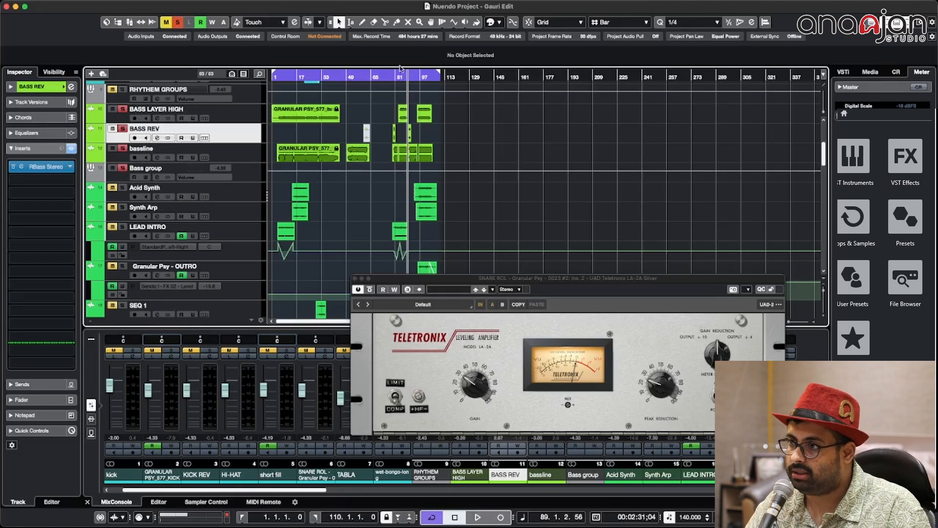
Play the soloed bass tracks from around bar 96, look over the synth and FX tracks, and stop playback.
{"action": "left_click", "coordinate": [418, 77]}
{"action": "key", "text": "space"}
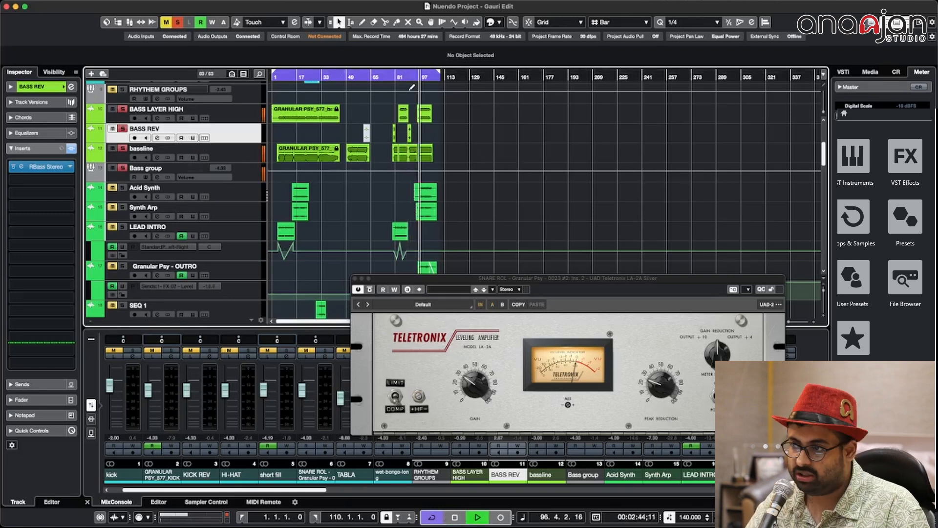
{"action": "scroll", "coordinate": [356, 151], "scroll_direction": "down", "scroll_amount": 5}
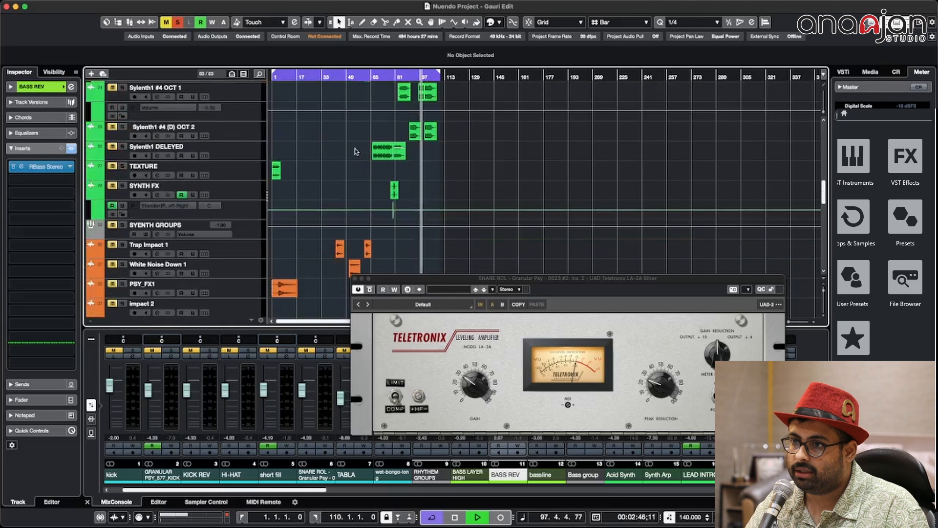
{"action": "key", "text": "shift+g"}
{"action": "key", "text": "shift+g"}
{"action": "scroll", "coordinate": [309, 170], "scroll_direction": "up", "scroll_amount": 6}
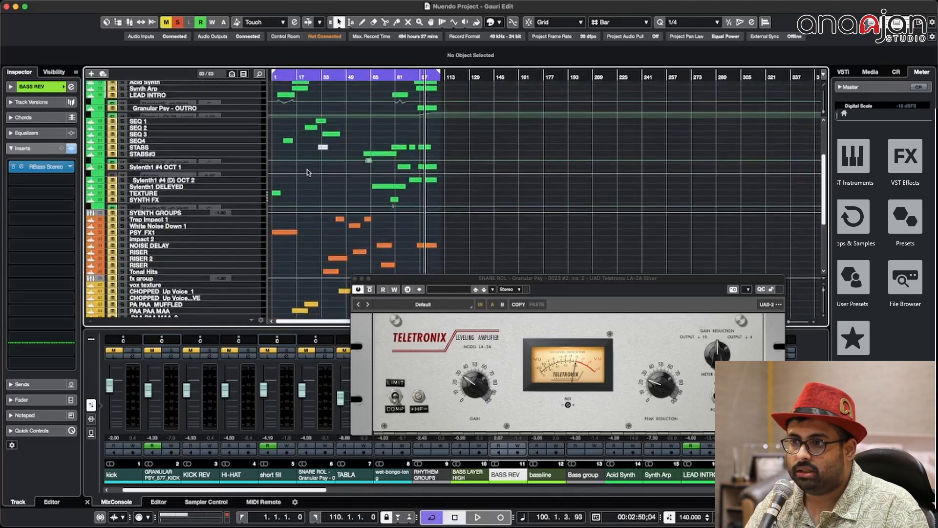